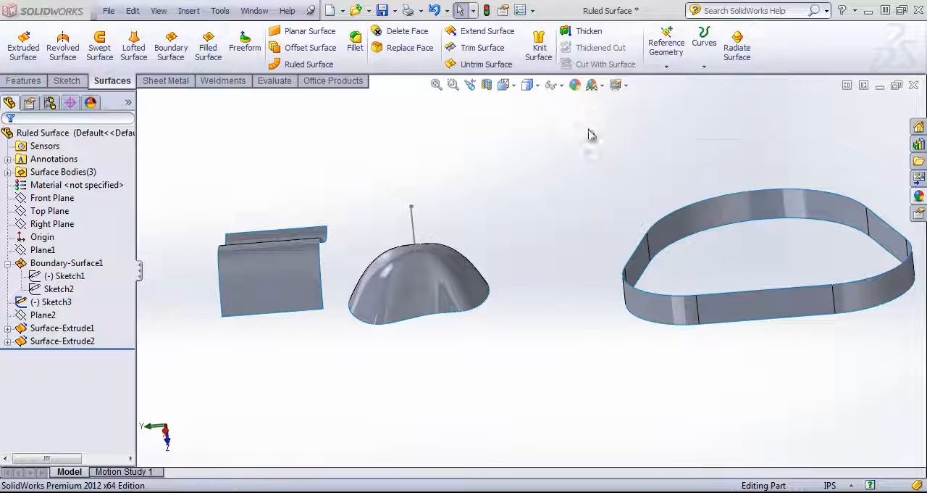
# Step: Preview a 0.50 in same-surface extension of the dome's bottom edge, and deselect the edge
pyautogui.moveTo(503, 171)
pyautogui.mouseDown(button='middle')
pyautogui.moveTo(500, 135)
pyautogui.moveTo(505, 158)
pyautogui.mouseUp(button='middle')
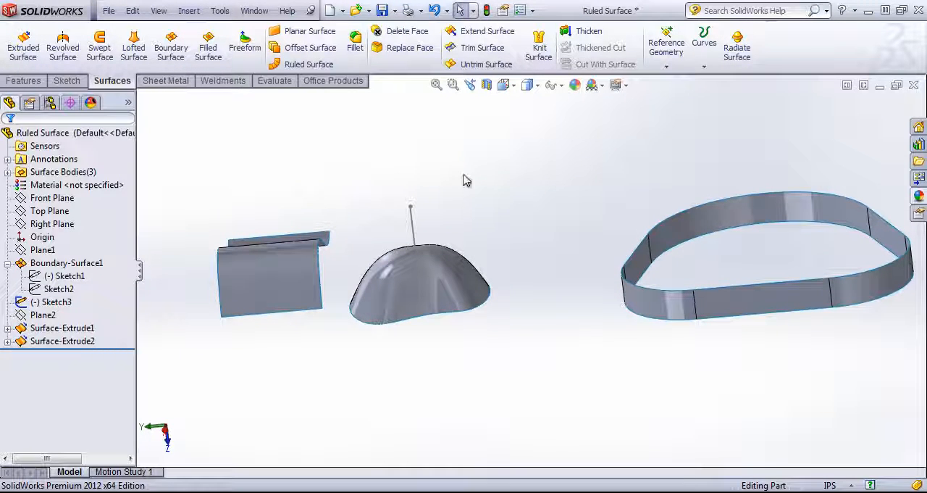
pyautogui.click(478, 32)
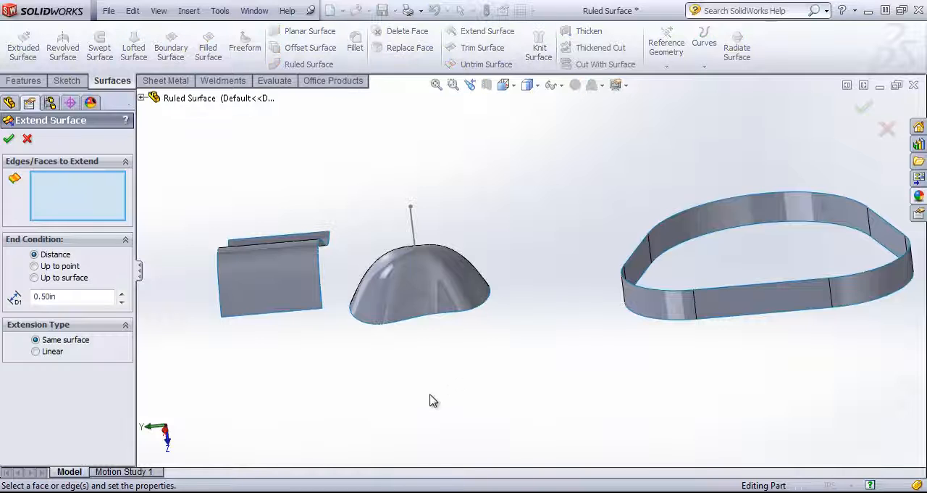
pyautogui.click(424, 321)
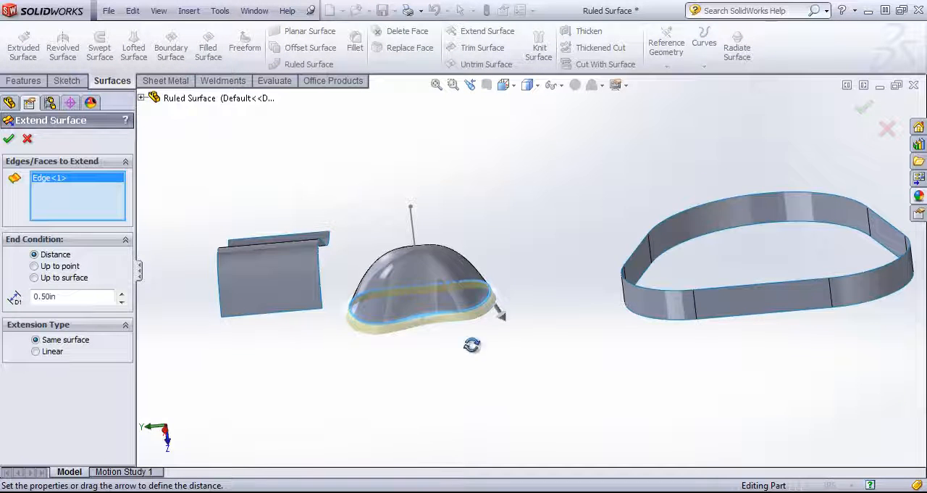
pyautogui.moveTo(472, 345); pyautogui.dragTo(427, 265, button='middle')
pyautogui.scroll(-3, 433, 279)
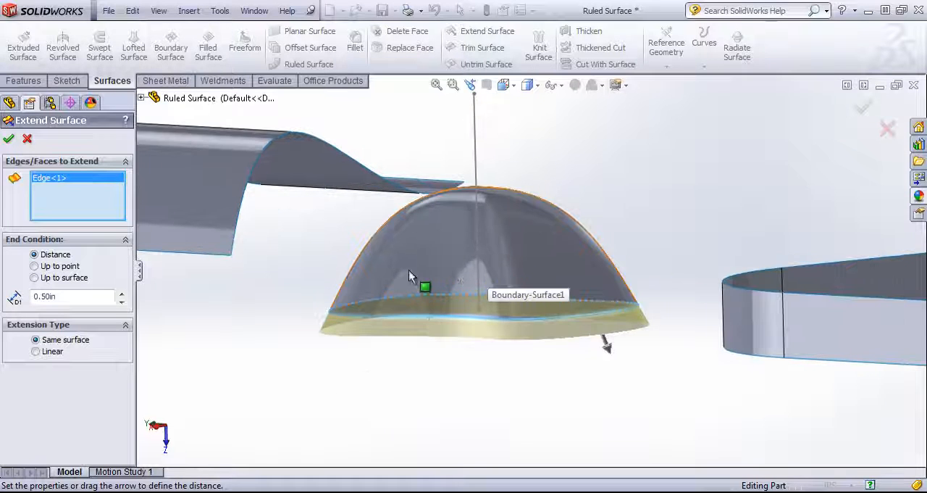
pyautogui.moveTo(408, 270); pyautogui.dragTo(433, 328, button='middle')
pyautogui.click(426, 316)
pyautogui.scroll(2, 261, 213)
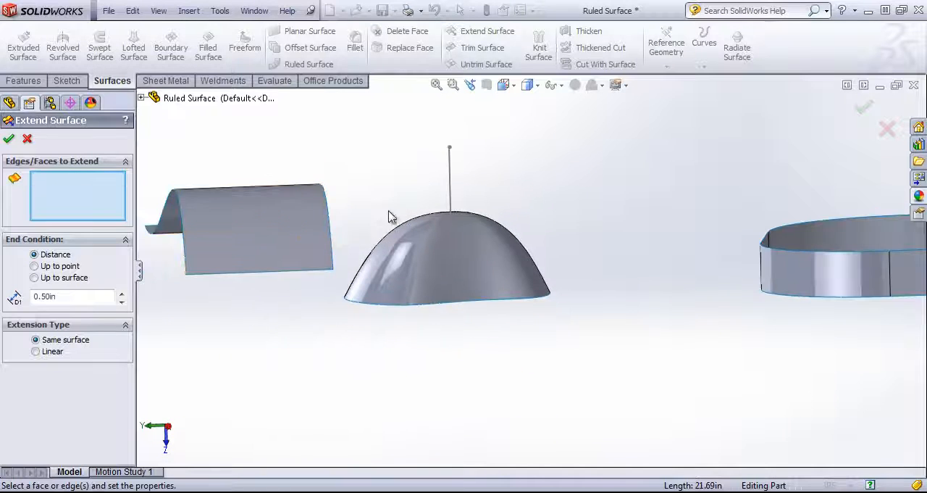
# Step: Try to extend the wavy surface's side edge nearest the dome up to the dome surface
pyautogui.click(327, 208)
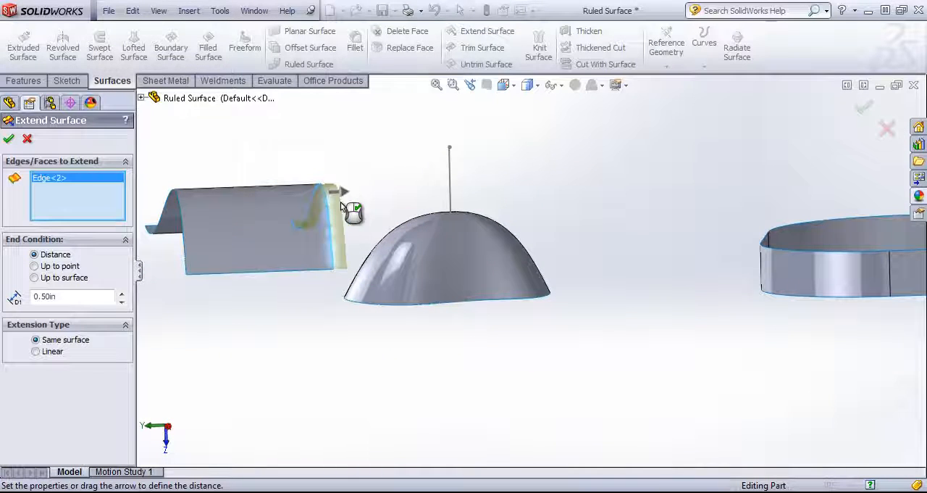
pyautogui.click(35, 278)
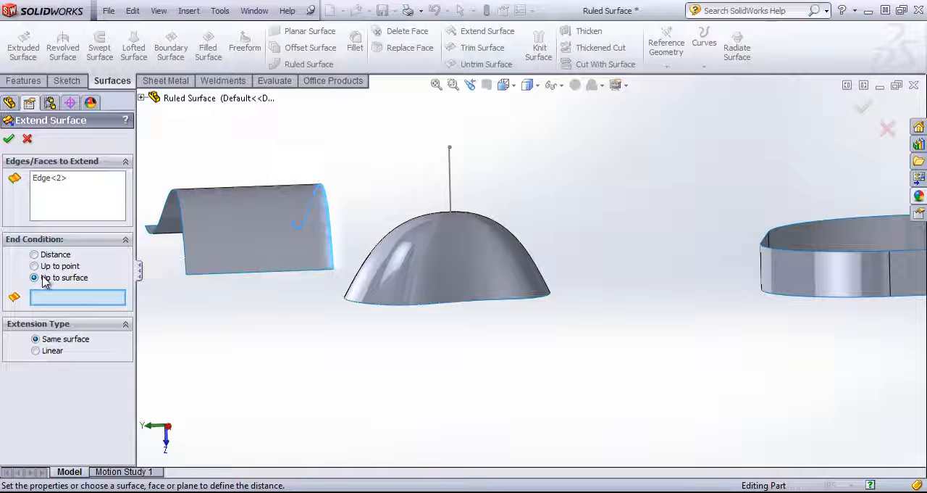
pyautogui.click(409, 263)
pyautogui.moveTo(409, 263)
pyautogui.mouseDown(button='middle')
pyautogui.moveTo(379, 263)
pyautogui.moveTo(405, 271)
pyautogui.moveTo(398, 259)
pyautogui.mouseUp(button='middle')
pyautogui.click(398, 259)
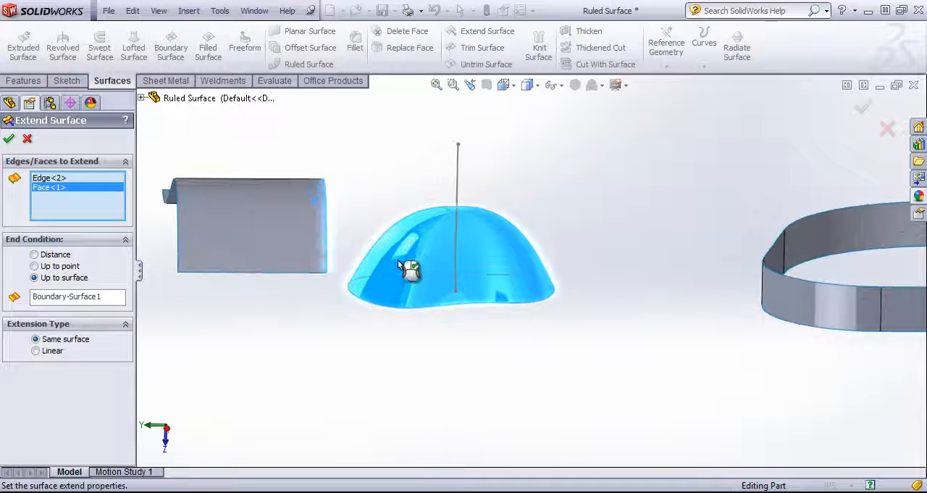
pyautogui.click(785, 293)
pyautogui.moveTo(785, 293)
pyautogui.mouseDown(button='middle')
pyautogui.moveTo(815, 287)
pyautogui.moveTo(784, 284)
pyautogui.mouseUp(button='middle')
pyautogui.moveTo(670, 291); pyautogui.dragTo(694, 308, button='middle')
pyautogui.click(765, 313)
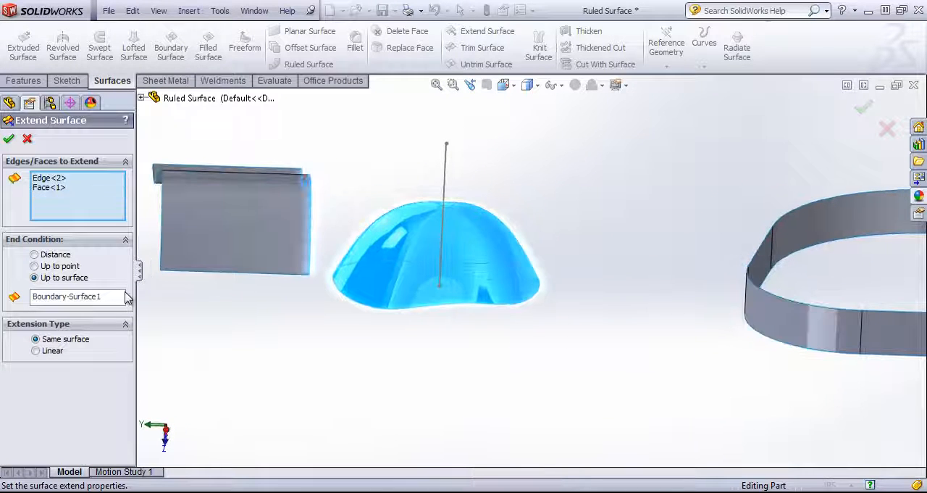
# Step: Try to extend the selected edge and dome face up to the upper endpoint of the sketch line above the dome
pyautogui.click(56, 266)
pyautogui.click(446, 143)
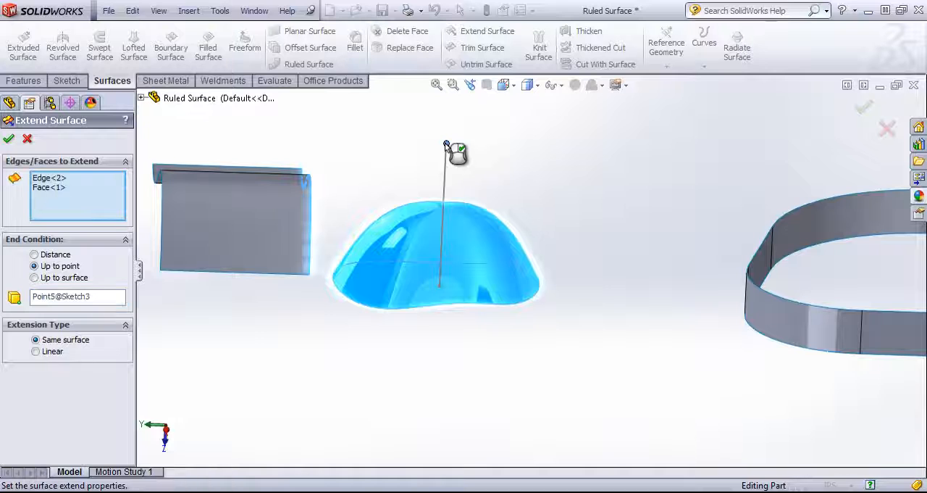
pyautogui.moveTo(212, 234); pyautogui.dragTo(174, 234, button='middle')
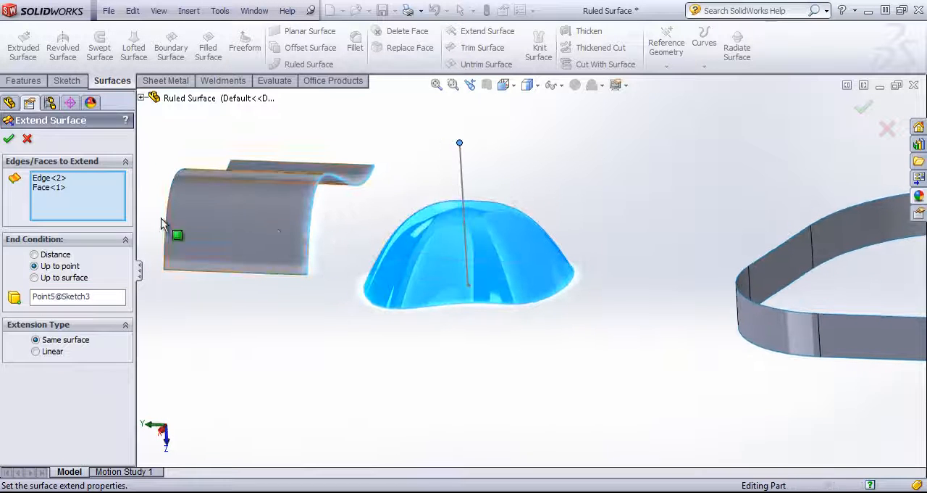
pyautogui.click(9, 139)
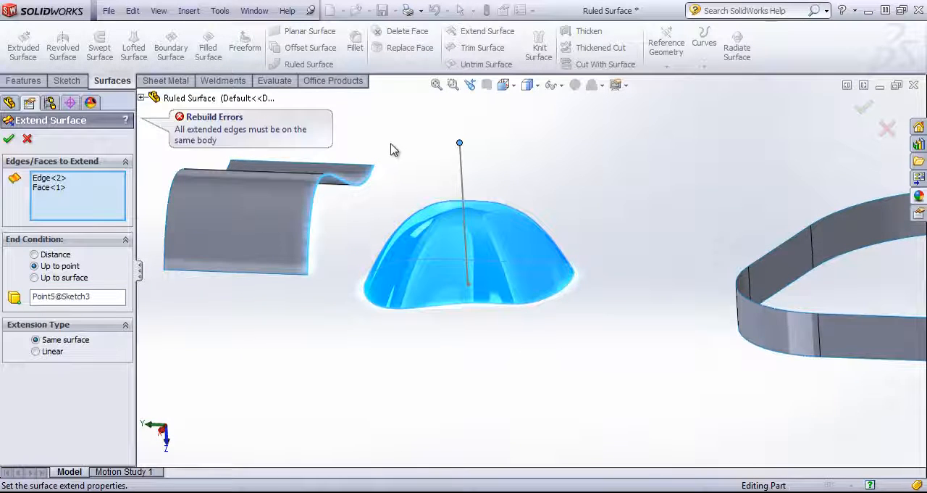
pyautogui.moveTo(391, 149)
pyautogui.mouseDown(button='middle')
pyautogui.moveTo(402, 101)
pyautogui.moveTo(403, 142)
pyautogui.mouseUp(button='middle')
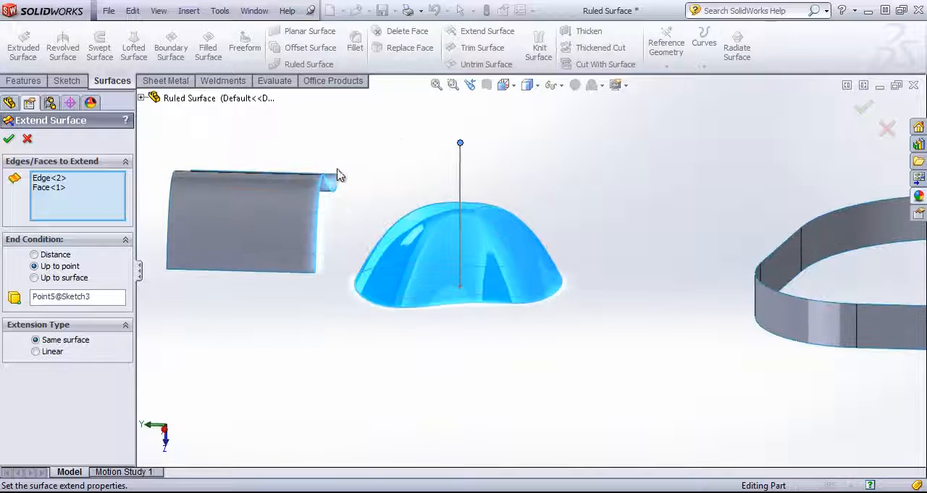
# Step: Remove the dome face from the selection and extend the wavy surface's edge up to the sketch line's upper endpoint
pyautogui.click(68, 251)
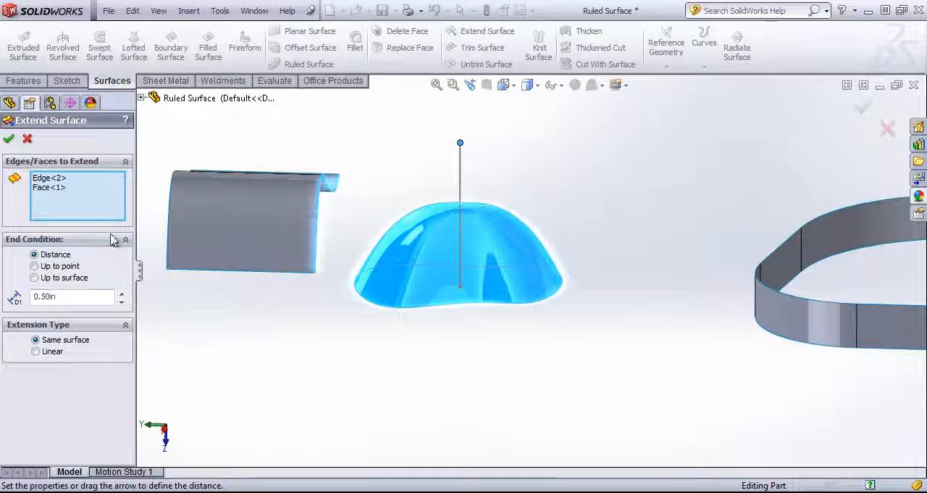
pyautogui.click(49, 187)
pyautogui.press('Delete')
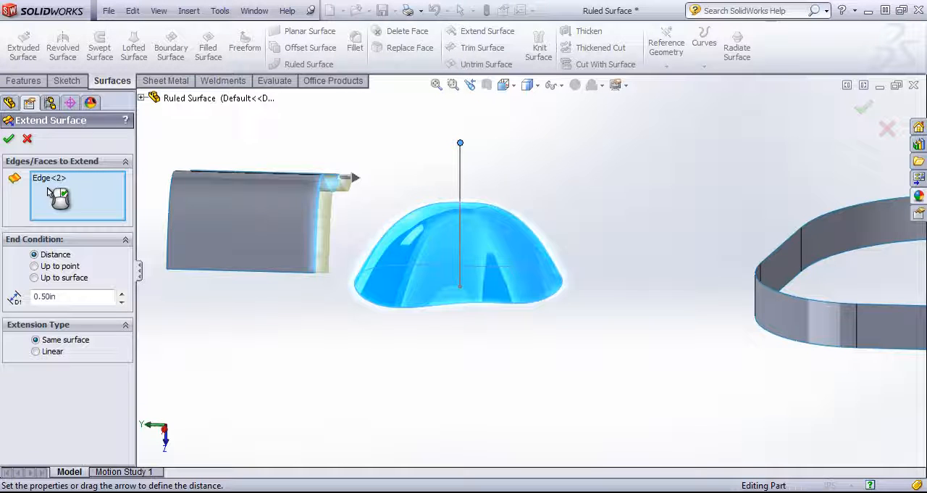
pyautogui.click(60, 266)
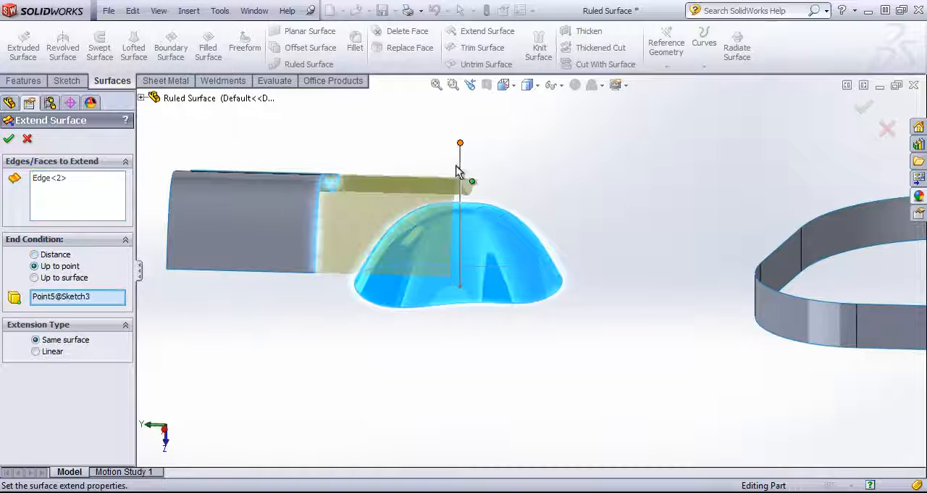
pyautogui.moveTo(457, 171); pyautogui.dragTo(402, 200, button='middle')
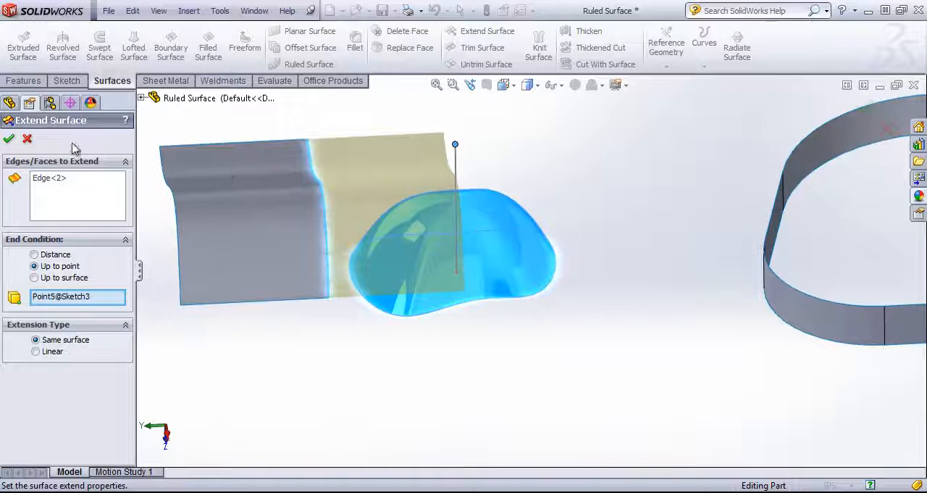
pyautogui.click(10, 139)
# Step: Delete the Surface-Extend1 feature from the model
pyautogui.moveTo(457, 346); pyautogui.dragTo(442, 293, button='middle')
pyautogui.click(55, 354)
pyautogui.rightClick(55, 354)
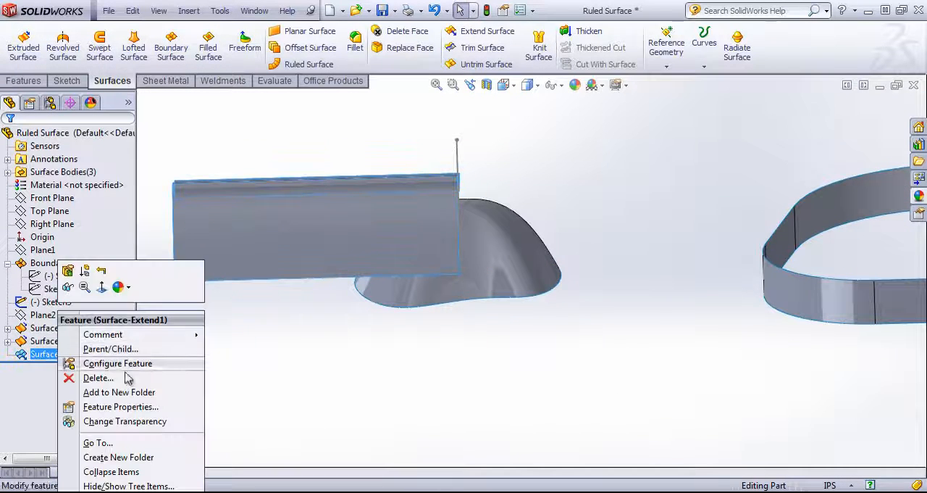
pyautogui.click(97, 377)
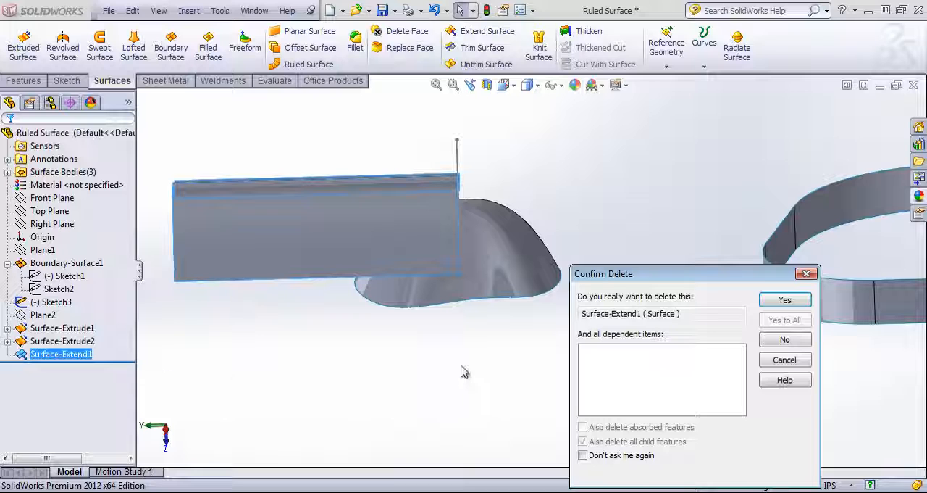
pyautogui.click(791, 301)
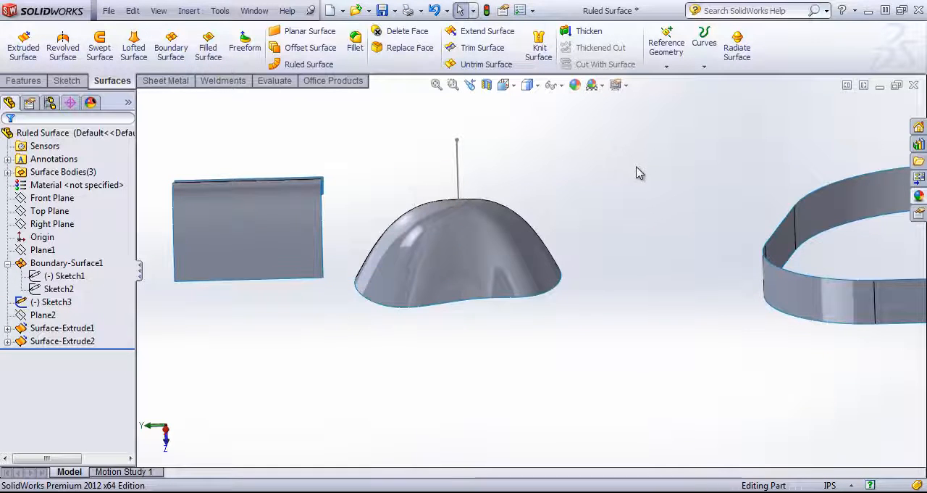
# Step: Start a Ruled Surface of type Tangent to Surface with a 1.70 in distance on the dome's bottom edge
pyautogui.moveTo(638, 172); pyautogui.dragTo(538, 166, button='middle')
pyautogui.click(304, 65)
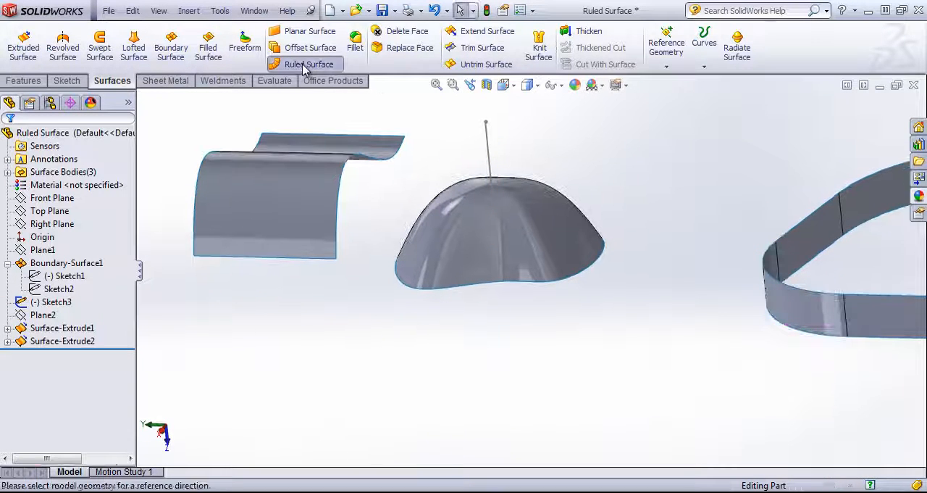
pyautogui.click(74, 178)
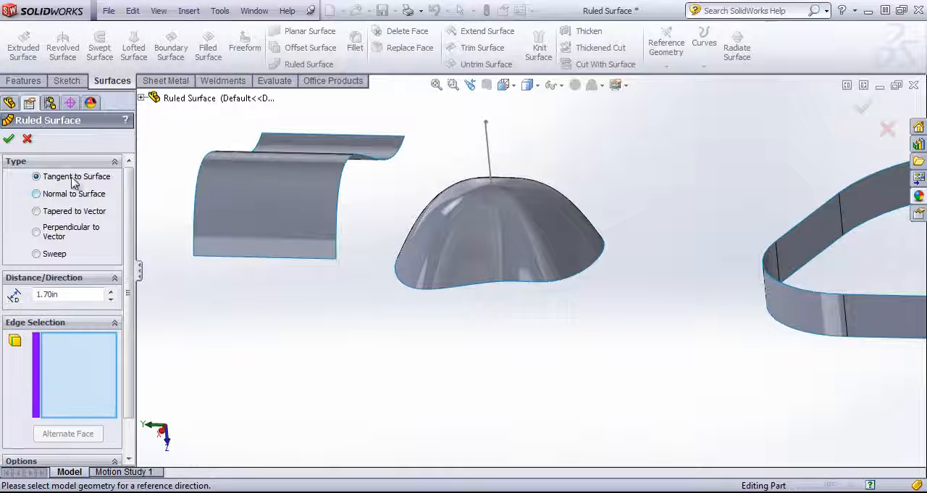
pyautogui.click(523, 282)
pyautogui.moveTo(542, 319); pyautogui.dragTo(552, 293, button='middle')
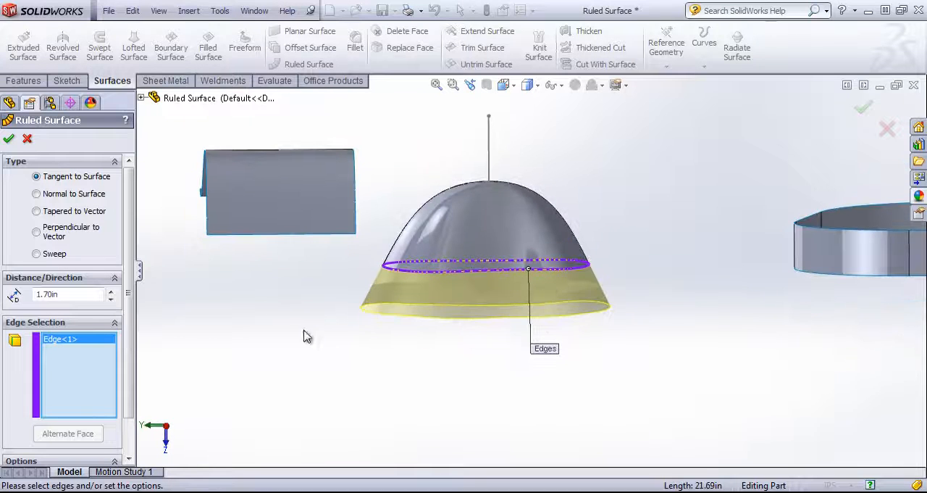
pyautogui.moveTo(516, 403); pyautogui.dragTo(500, 381, button='middle')
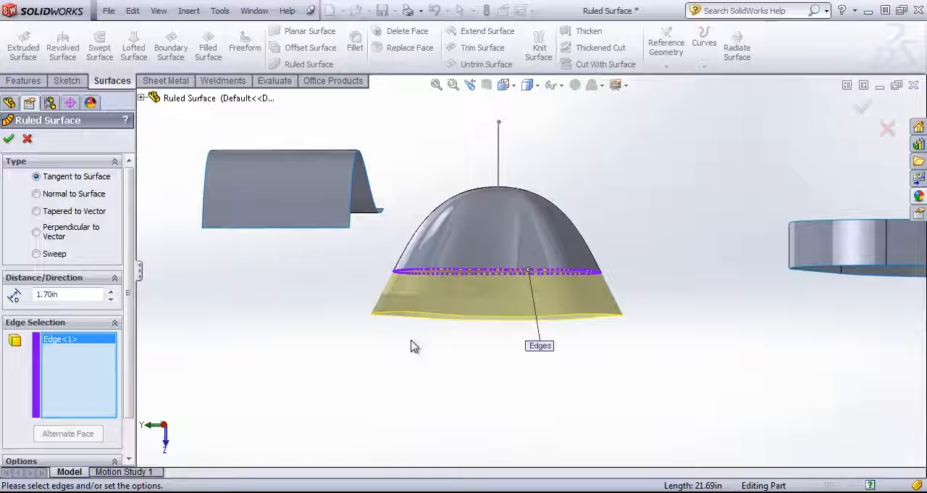
pyautogui.scroll(-1, 687, 248)
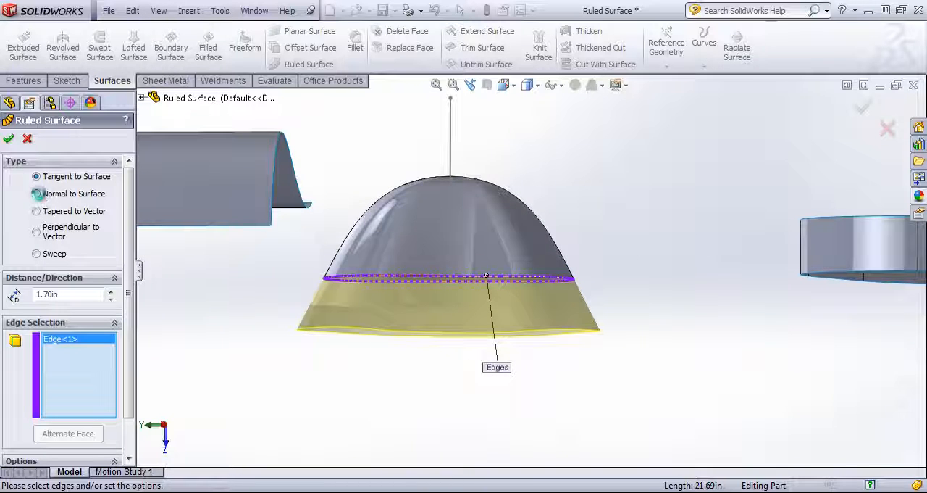
# Step: Change the ruled surface type to Normal to Surface and inspect the preview around the dome
pyautogui.click(37, 194)
pyautogui.moveTo(647, 203); pyautogui.dragTo(534, 258, button='middle')
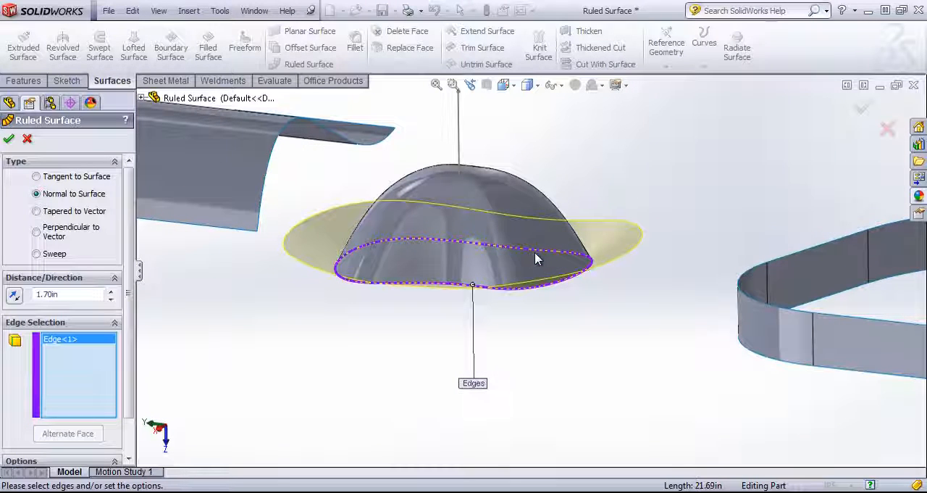
pyautogui.scroll(-2, 392, 281)
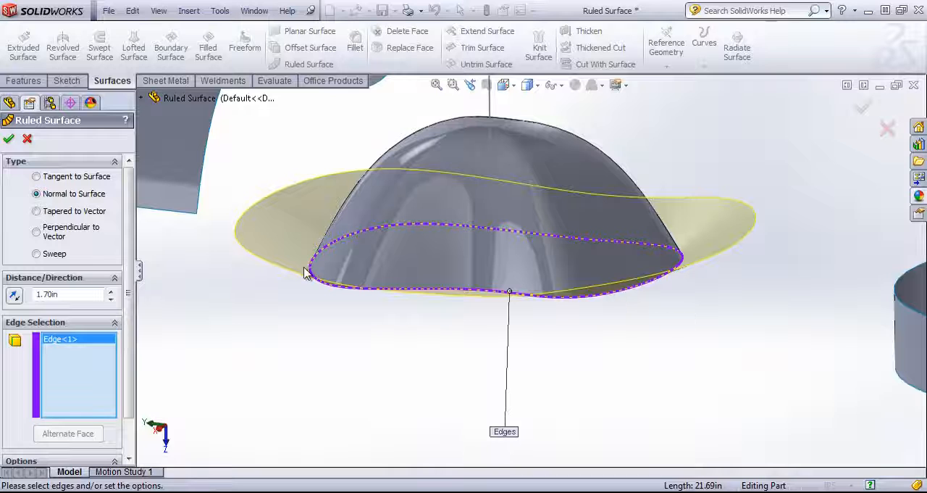
pyautogui.moveTo(307, 269); pyautogui.dragTo(261, 241, button='middle')
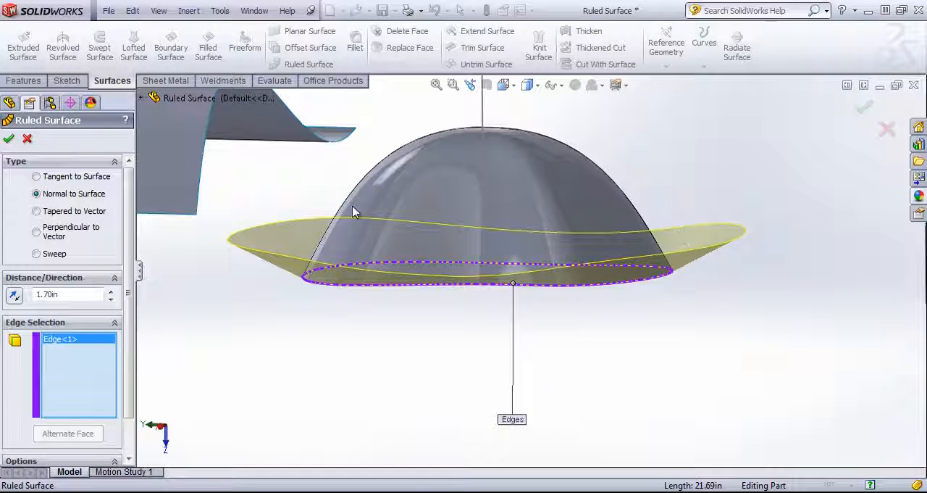
# Step: Replace the dome edge with the wavy surface's side edge nearest the dome and create a 1.10 in ruled surface normal to it
pyautogui.press('Delete')
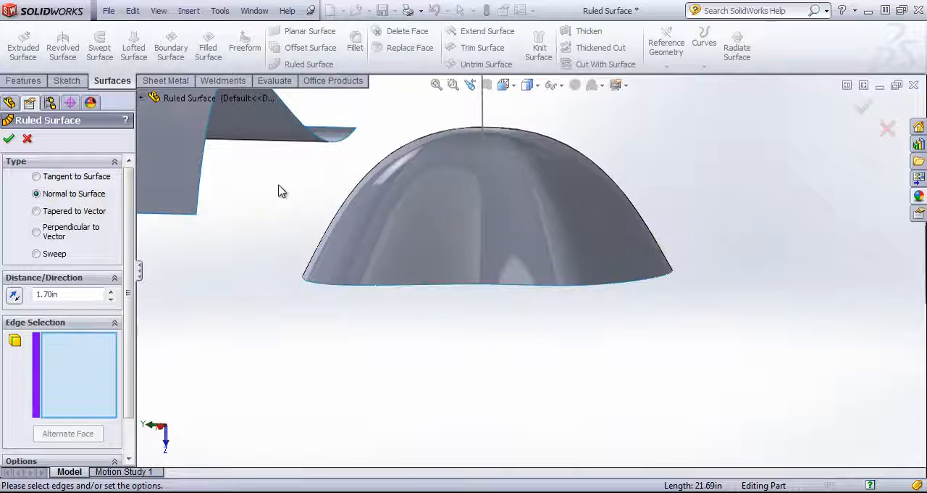
pyautogui.click(203, 160)
pyautogui.scroll(3, 240, 171)
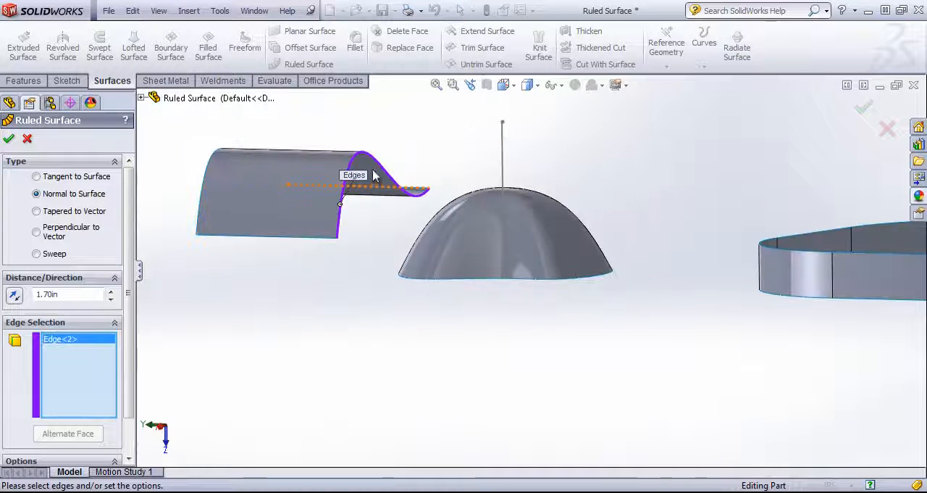
pyautogui.moveTo(373, 175); pyautogui.dragTo(392, 183, button='middle')
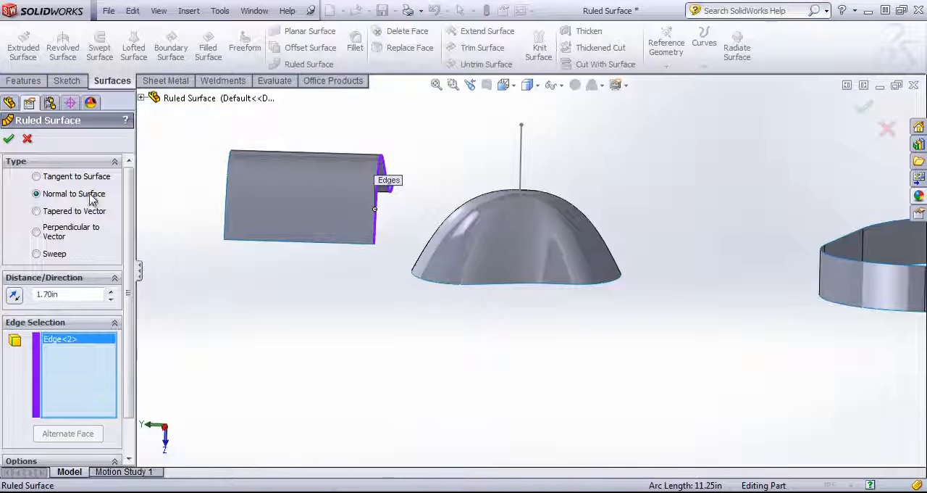
pyautogui.click(112, 297)
pyautogui.click(112, 298)
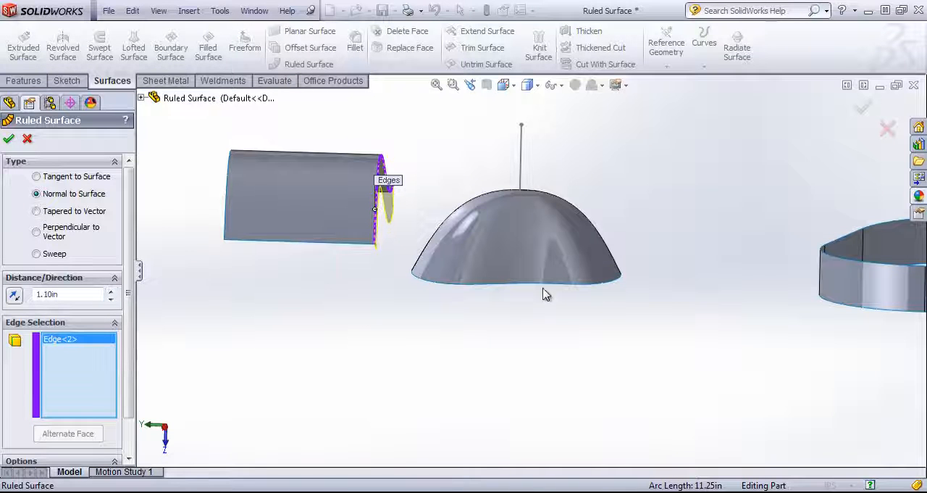
pyautogui.moveTo(547, 295); pyautogui.dragTo(424, 269, button='middle')
pyautogui.scroll(-3, 444, 200)
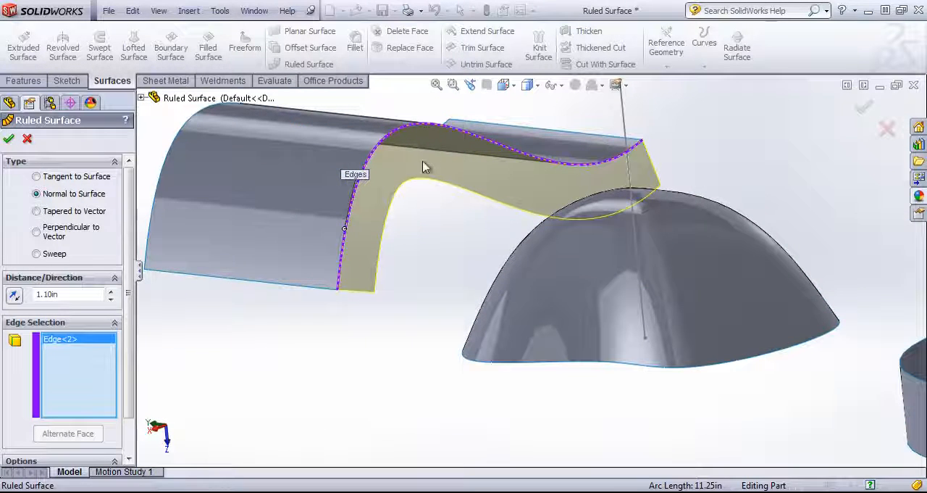
pyautogui.click(14, 139)
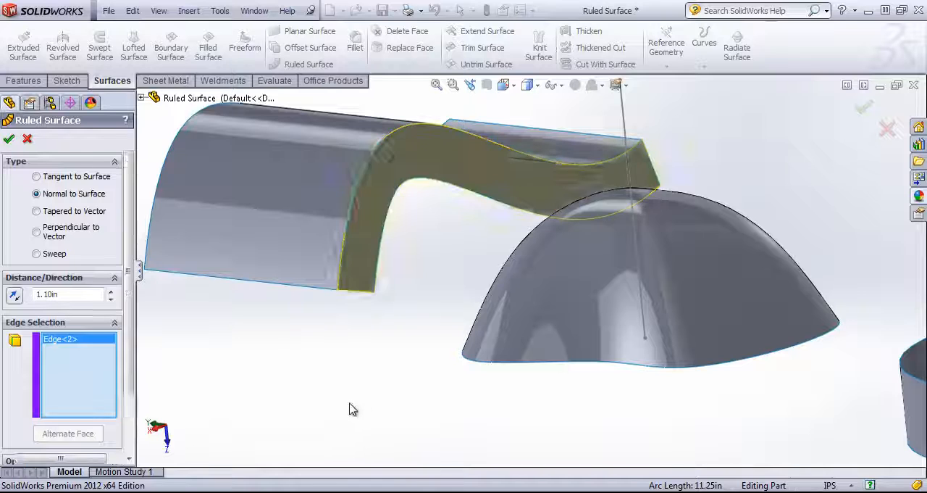
pyautogui.scroll(3, 398, 383)
pyautogui.moveTo(398, 383); pyautogui.dragTo(362, 312, button='middle')
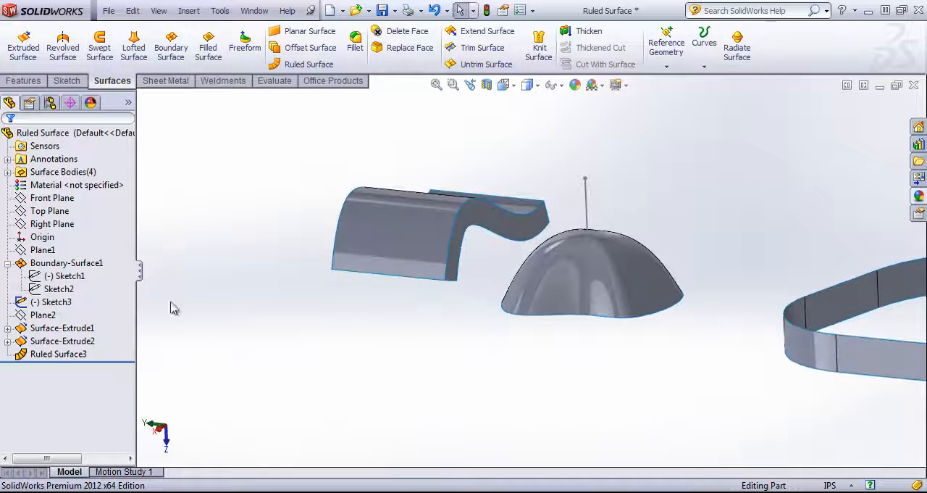
pyautogui.rightClick(35, 354)
pyautogui.click(96, 391)
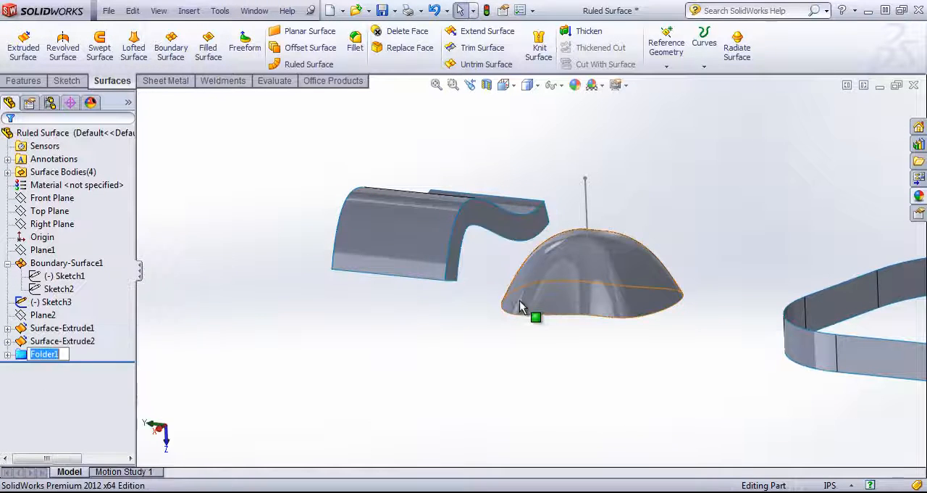
pyautogui.press('Return')
pyautogui.rightClick(43, 353)
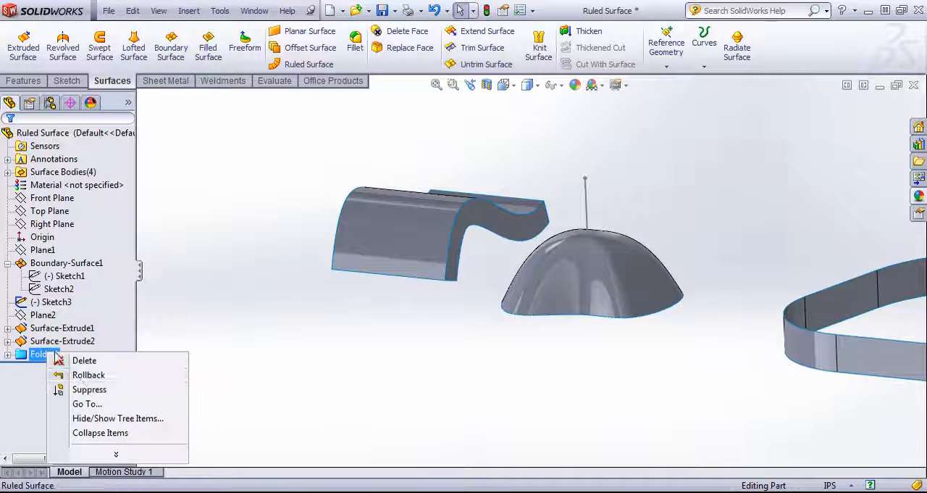
pyautogui.click(81, 360)
pyautogui.click(784, 300)
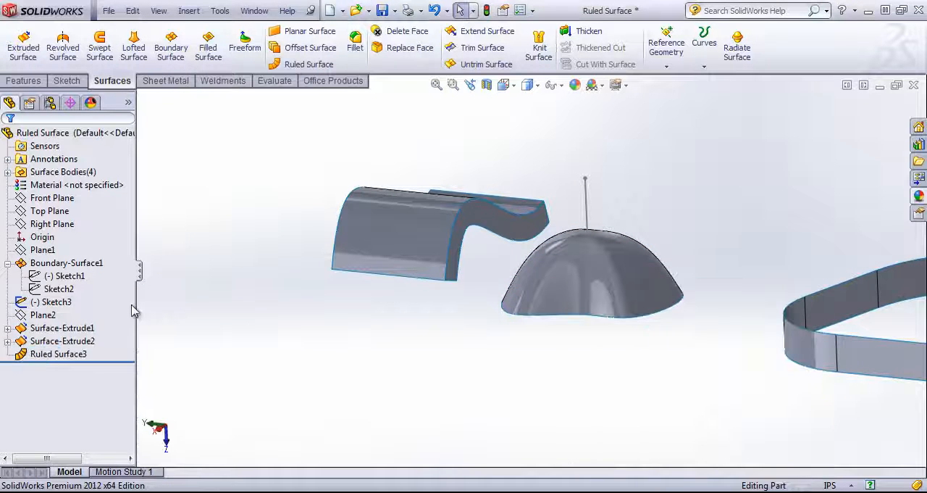
# Step: Delete the Ruled Surface3 feature from the model
pyautogui.rightClick(37, 354)
pyautogui.click(160, 378)
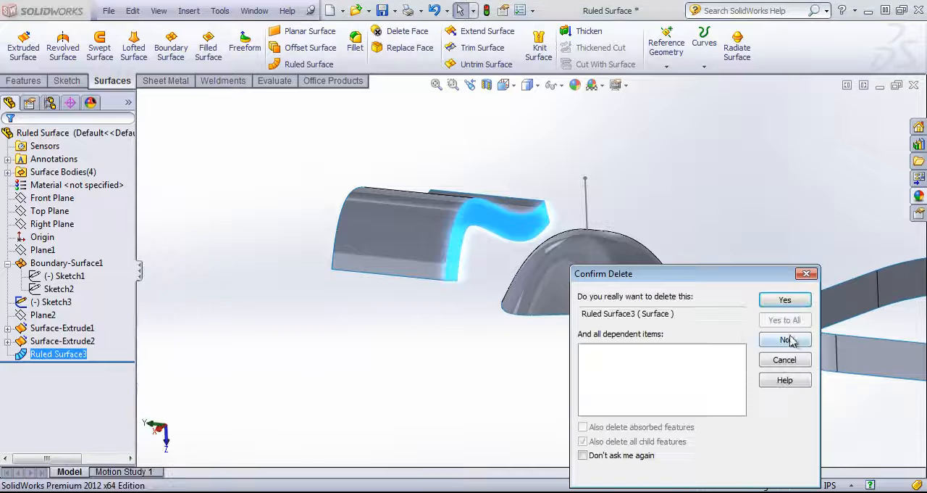
pyautogui.click(782, 299)
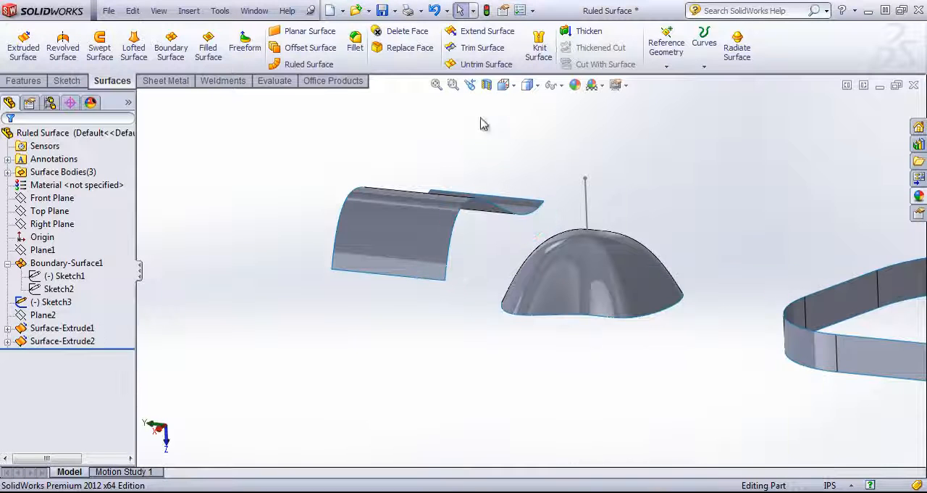
# Step: Start a Tapered to Vector ruled surface on the dome's bottom edge, using the vertical sketch line as the reference vector
pyautogui.click(306, 63)
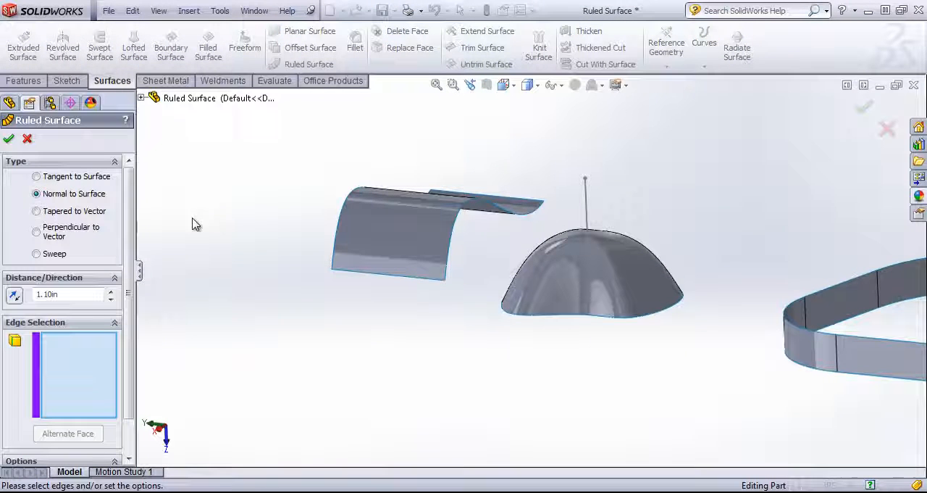
pyautogui.click(37, 211)
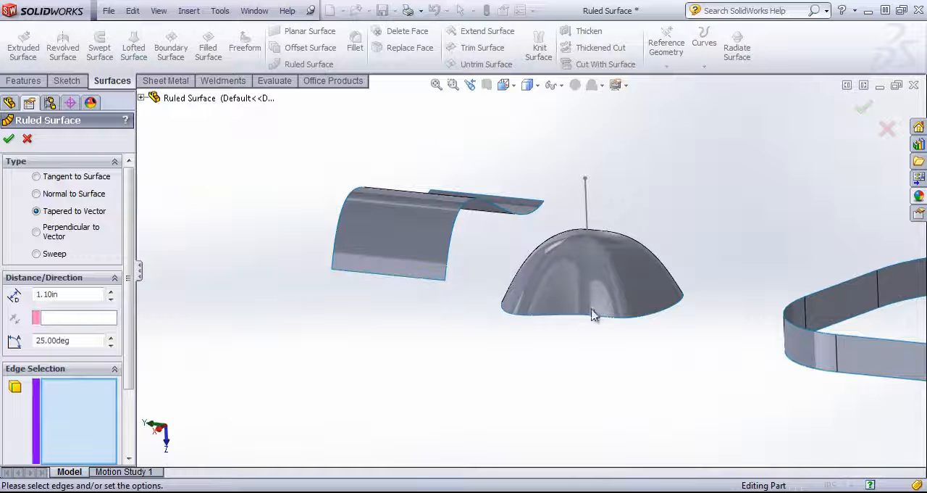
pyautogui.click(549, 314)
pyautogui.click(69, 317)
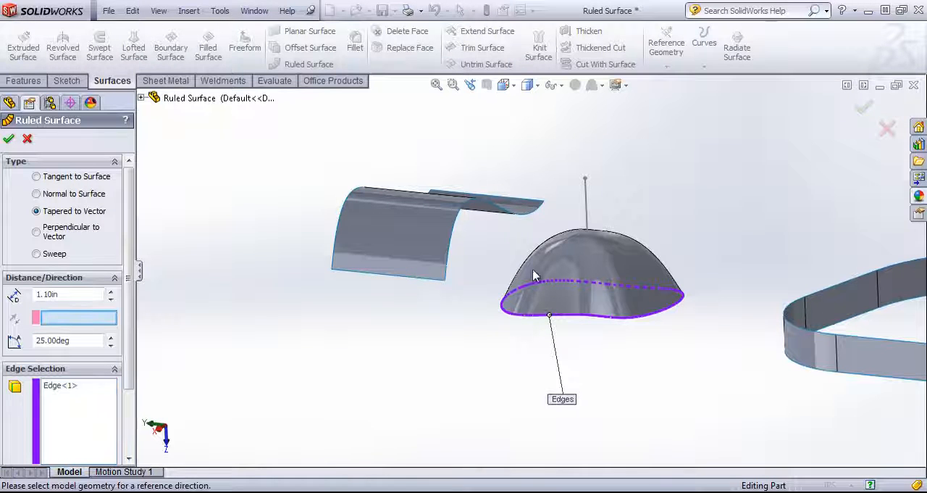
pyautogui.click(586, 196)
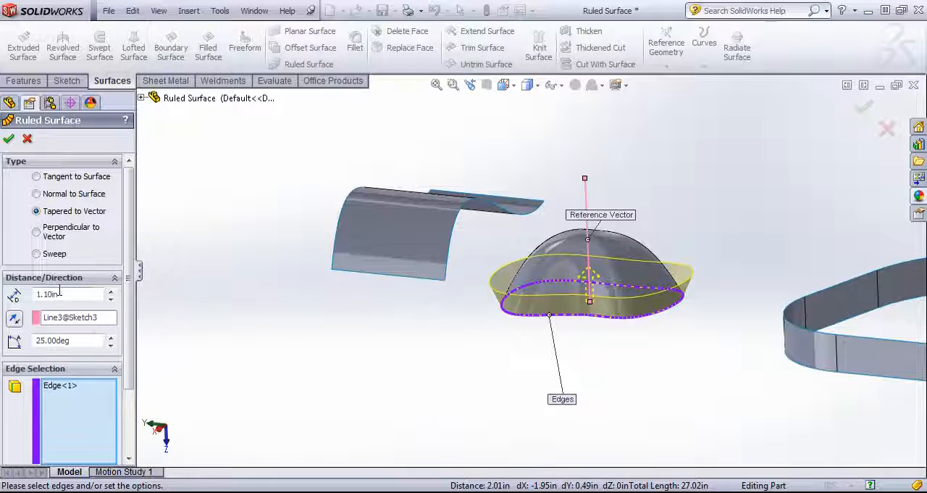
# Step: Set the ruled surface distance to 1.00 in and the taper angle to 59 degrees, and reverse its direction
pyautogui.click(111, 299)
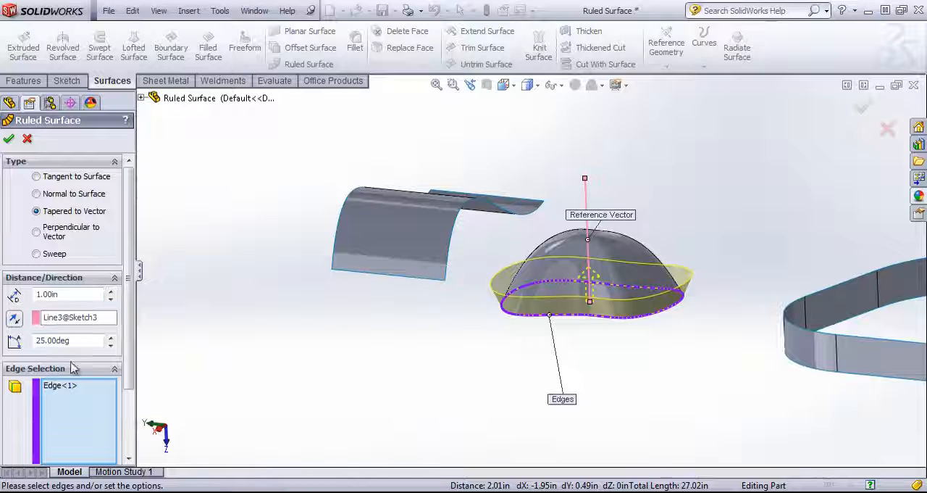
pyautogui.click(110, 337)
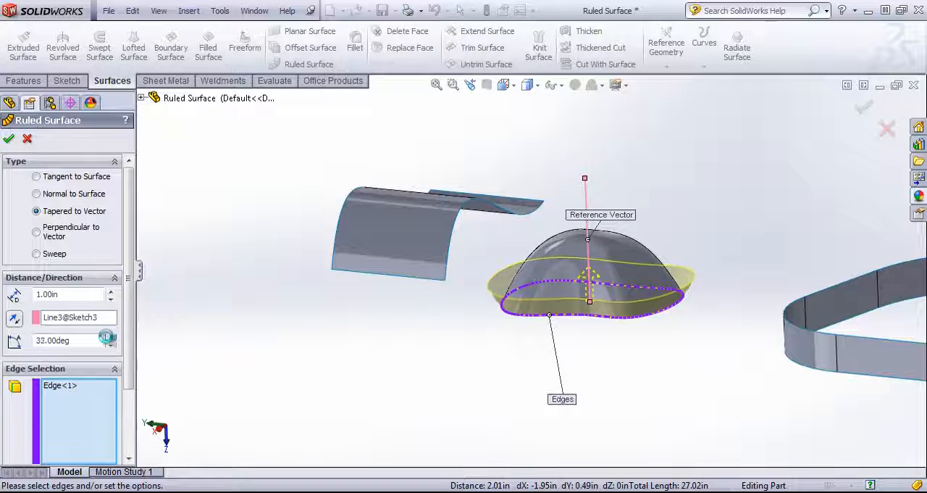
pyautogui.click(110, 338)
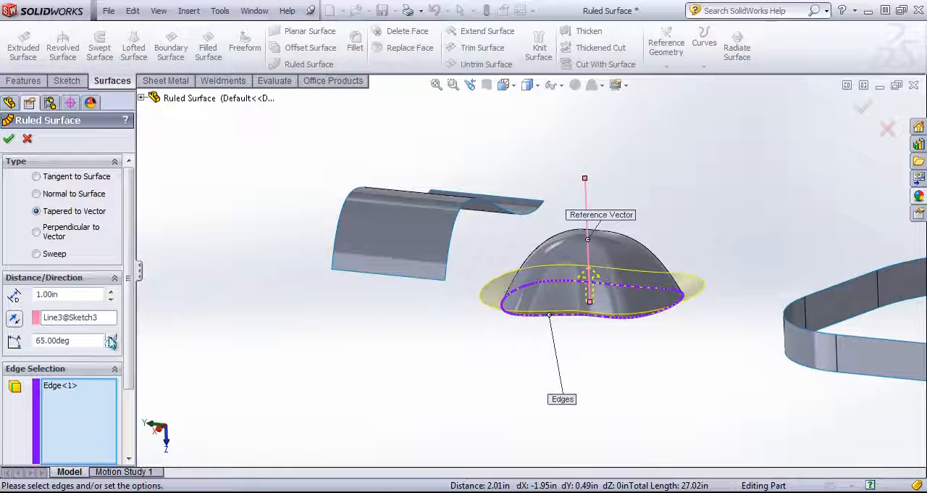
pyautogui.click(110, 344)
pyautogui.click(14, 317)
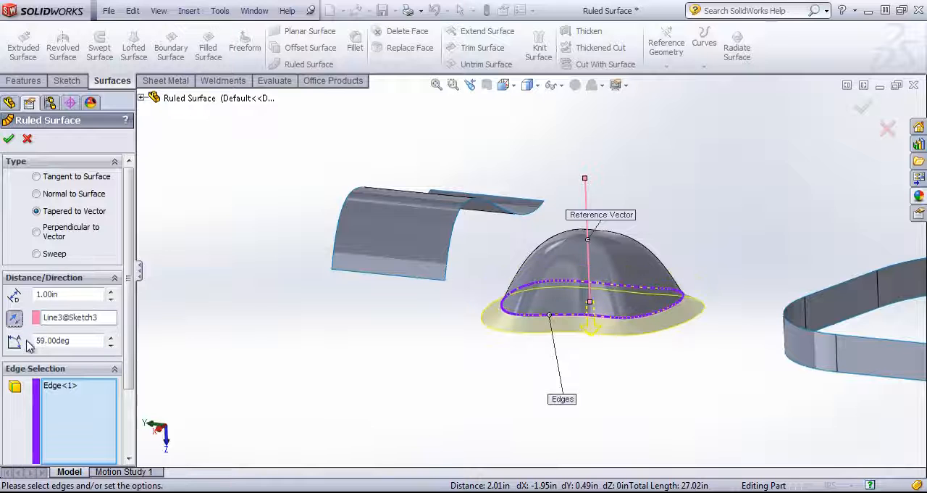
pyautogui.moveTo(522, 352); pyautogui.dragTo(520, 334, button='middle')
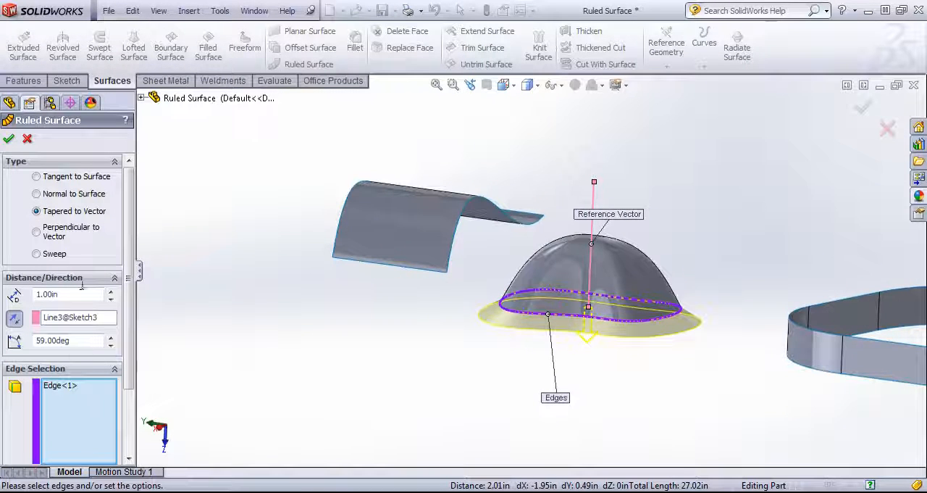
# Step: Change the type to Perpendicular to Vector with a 1.20 in distance and create the ruled surface around the dome
pyautogui.click(36, 232)
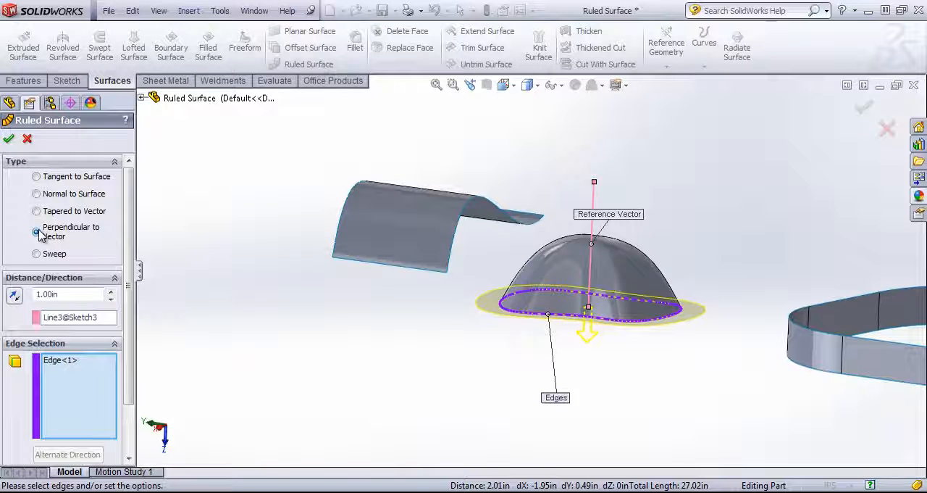
pyautogui.moveTo(687, 341); pyautogui.dragTo(615, 328, button='middle')
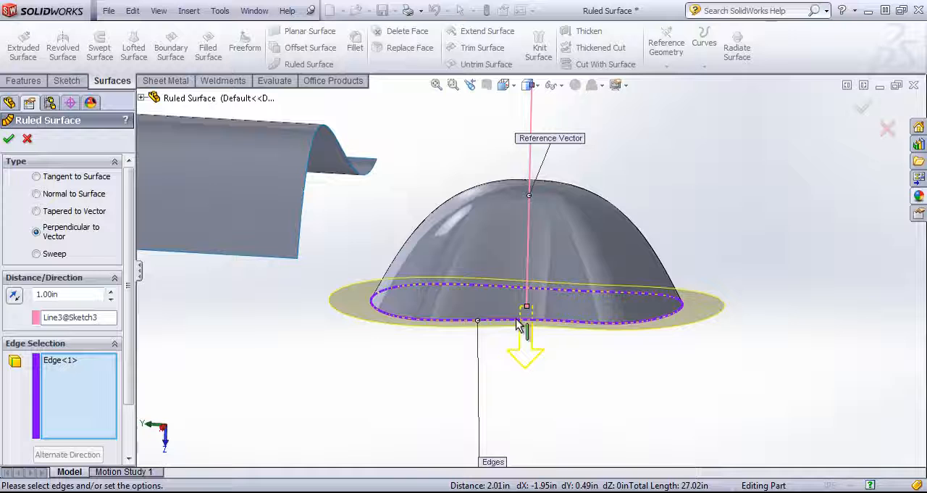
pyautogui.click(110, 290)
pyautogui.click(111, 290)
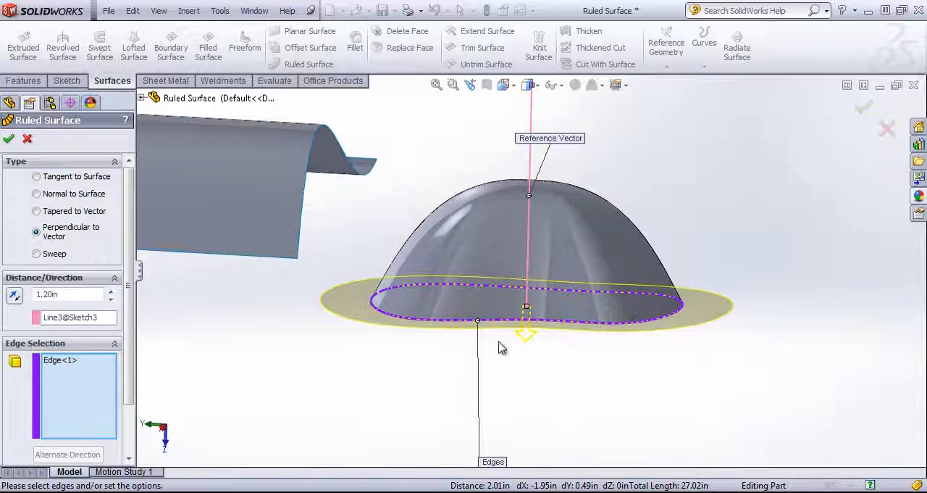
pyautogui.moveTo(502, 348); pyautogui.dragTo(450, 362, button='middle')
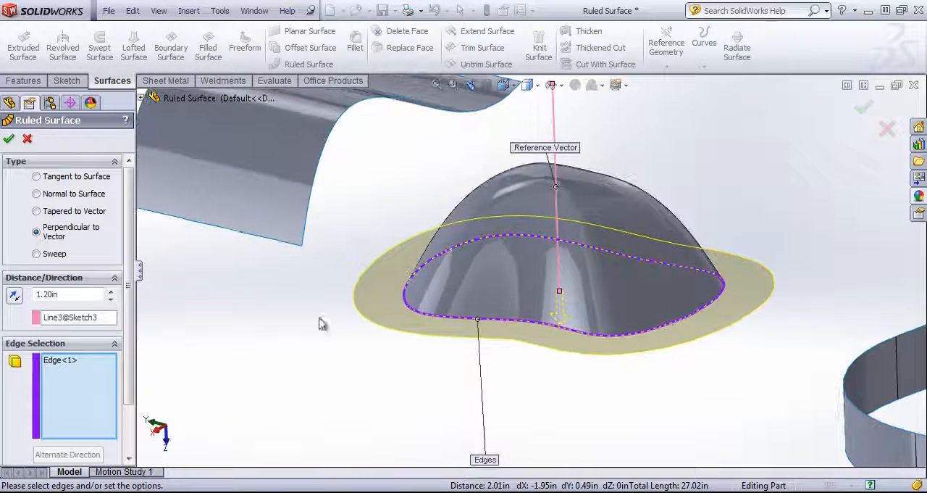
pyautogui.click(8, 138)
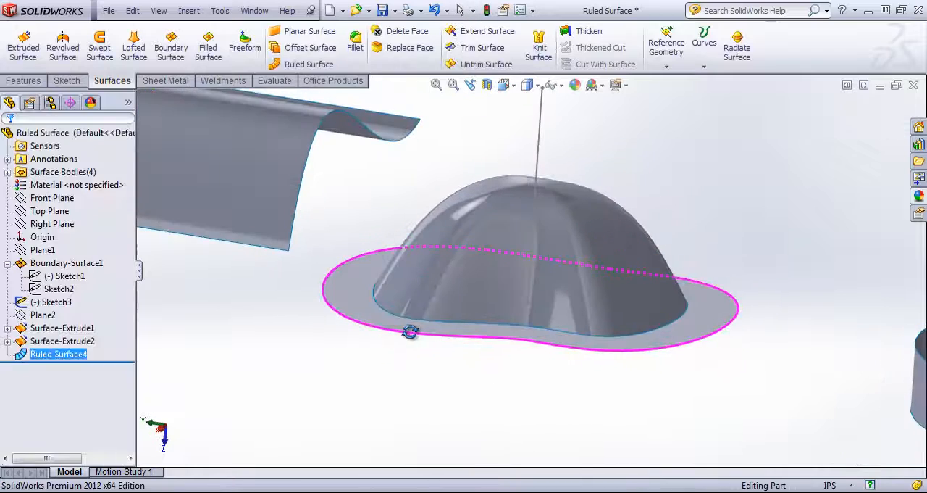
# Step: Edit the dome's ruled surface, changing its type to Sweep along the vertical sketch line, and accept the change
pyautogui.rightClick(58, 354)
pyautogui.click(80, 270)
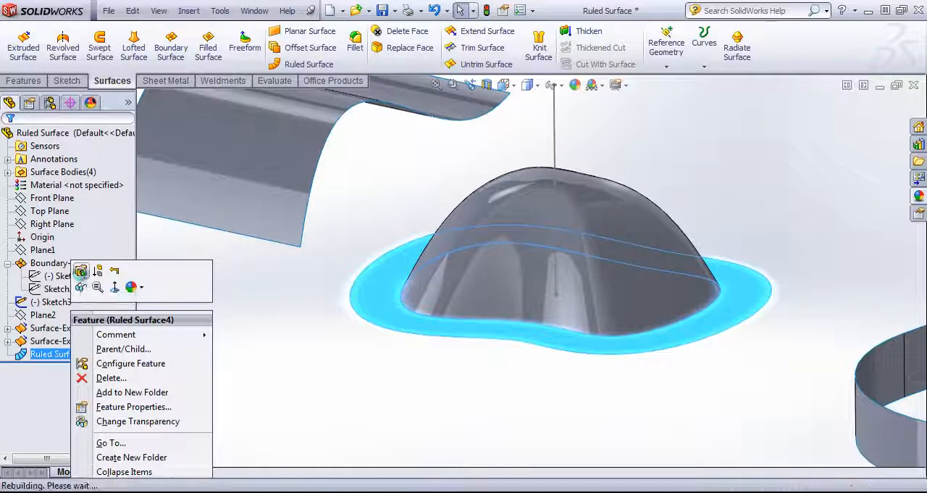
pyautogui.click(36, 255)
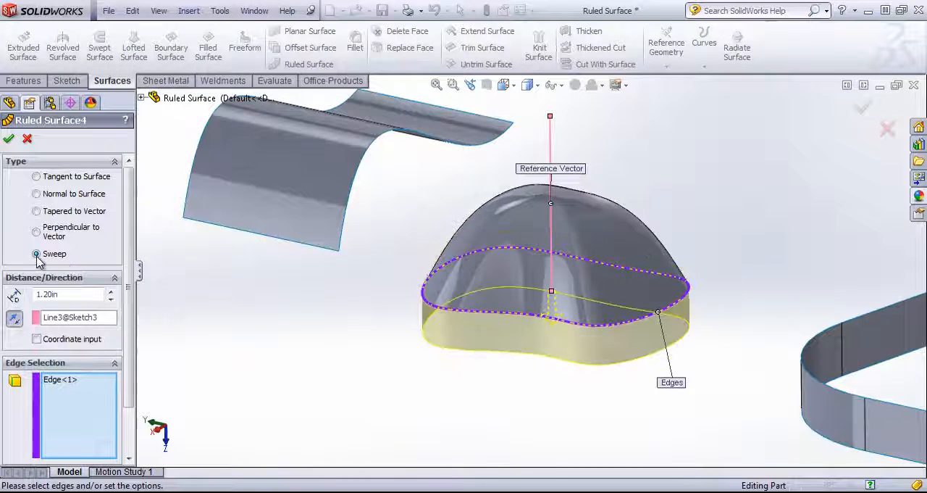
pyautogui.click(90, 317)
pyautogui.moveTo(335, 304); pyautogui.dragTo(366, 295, button='middle')
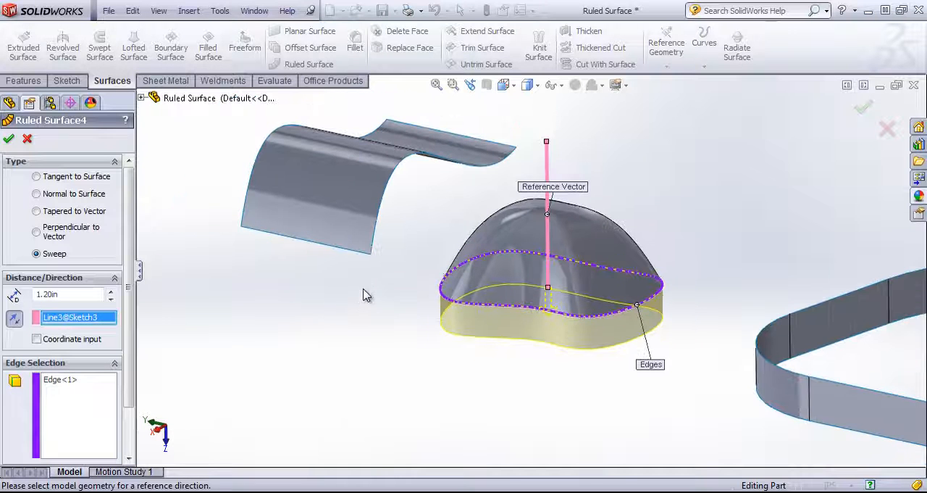
pyautogui.moveTo(414, 310)
pyautogui.mouseDown(button='middle')
pyautogui.moveTo(420, 254)
pyautogui.moveTo(433, 254)
pyautogui.mouseUp(button='middle')
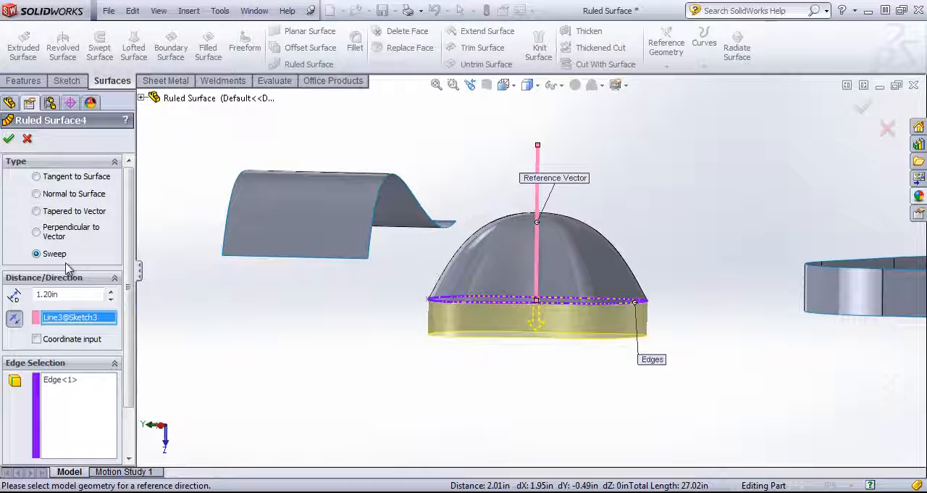
pyautogui.click(8, 140)
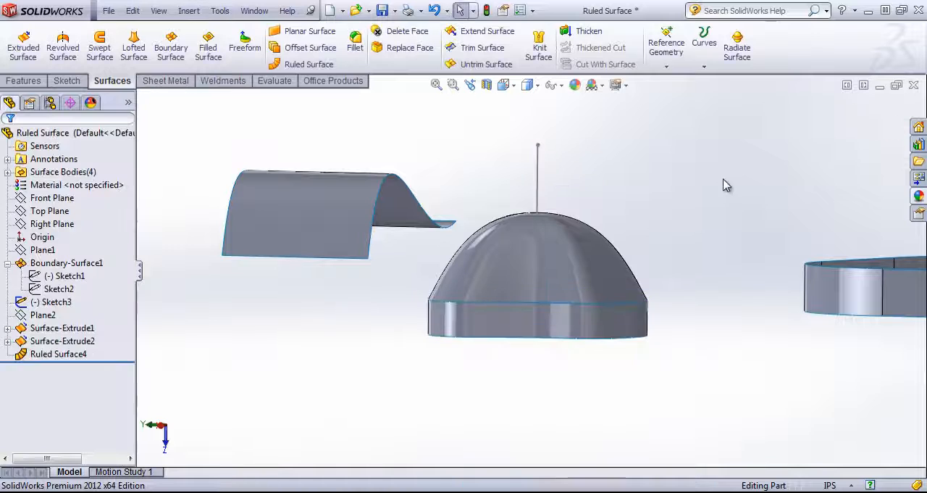
# Step: Start a 1.20 in Sweep ruled surface on the ring's upper back arc and one adjacent straight edge, with another straight edge as reference vector
pyautogui.scroll(3, 722, 184)
pyautogui.moveTo(647, 251); pyautogui.dragTo(623, 284, button='middle')
pyautogui.scroll(2, 884, 295)
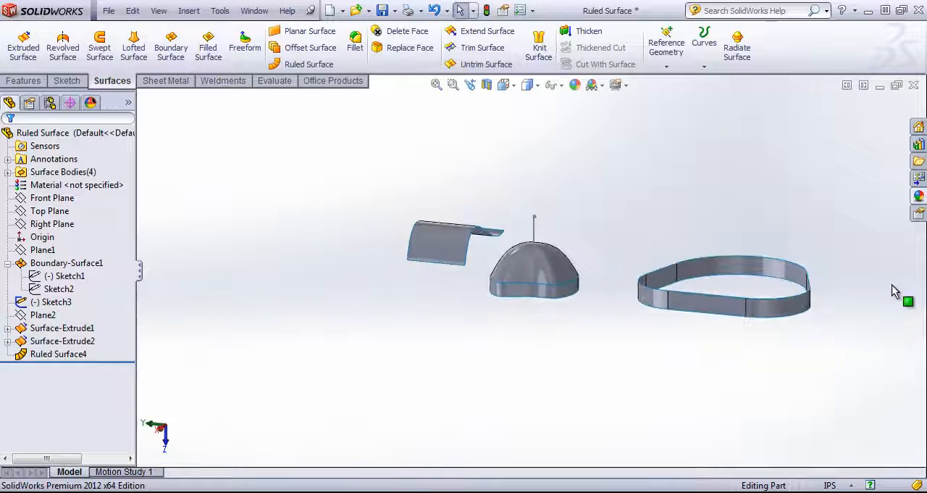
pyautogui.scroll(-2, 881, 288)
pyautogui.click(304, 66)
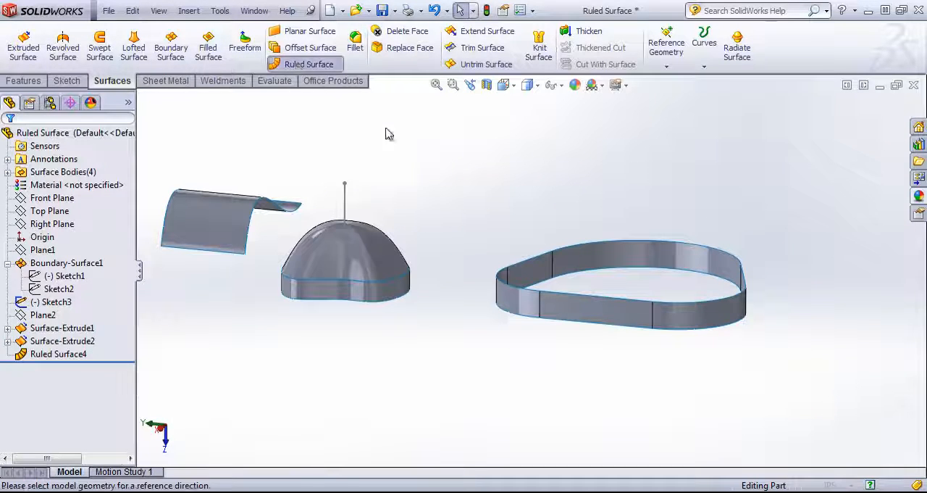
pyautogui.click(517, 269)
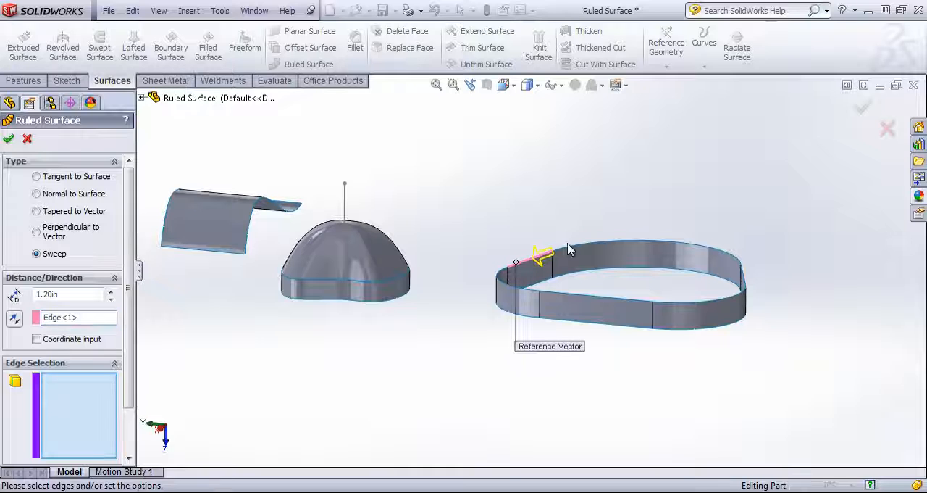
pyautogui.click(545, 252)
pyautogui.click(745, 281)
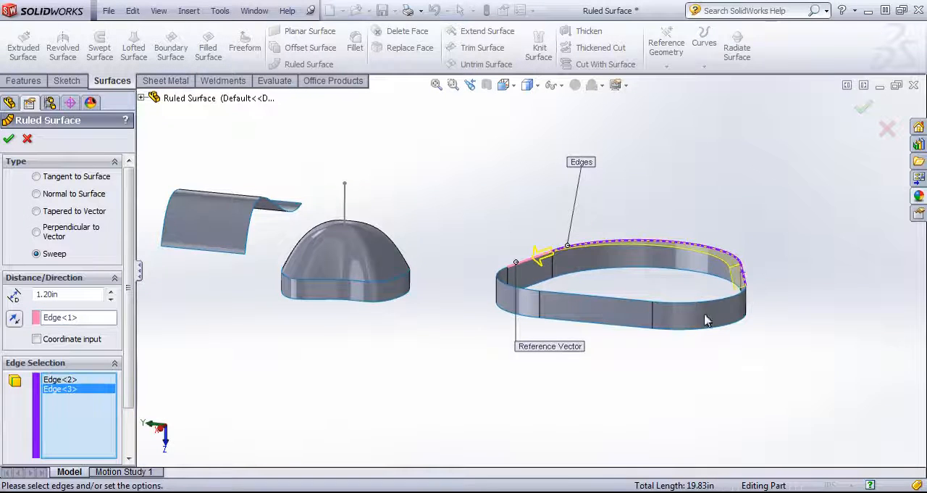
pyautogui.moveTo(745, 281); pyautogui.dragTo(533, 275, button='middle')
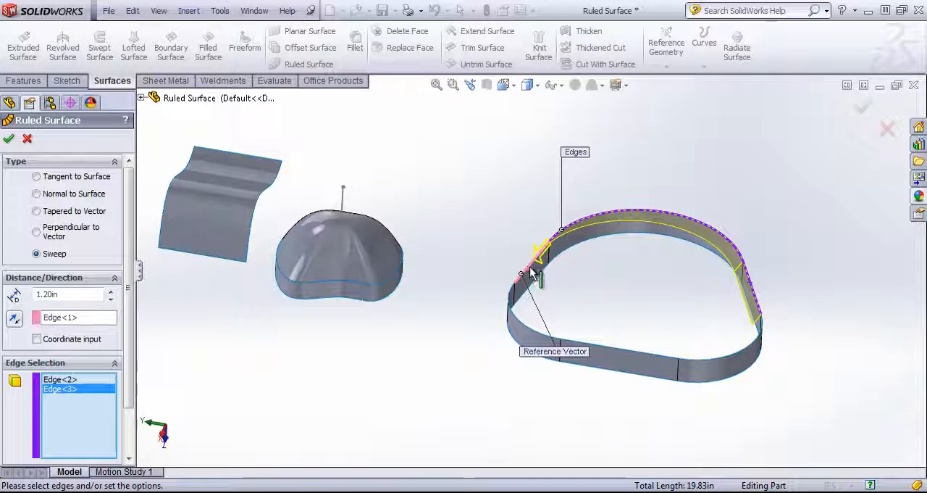
# Step: Change the type to Normal to Surface, add the ring's other two straight upper edges, and create the ruled surface
pyautogui.click(60, 319)
pyautogui.press('Delete')
pyautogui.click(36, 194)
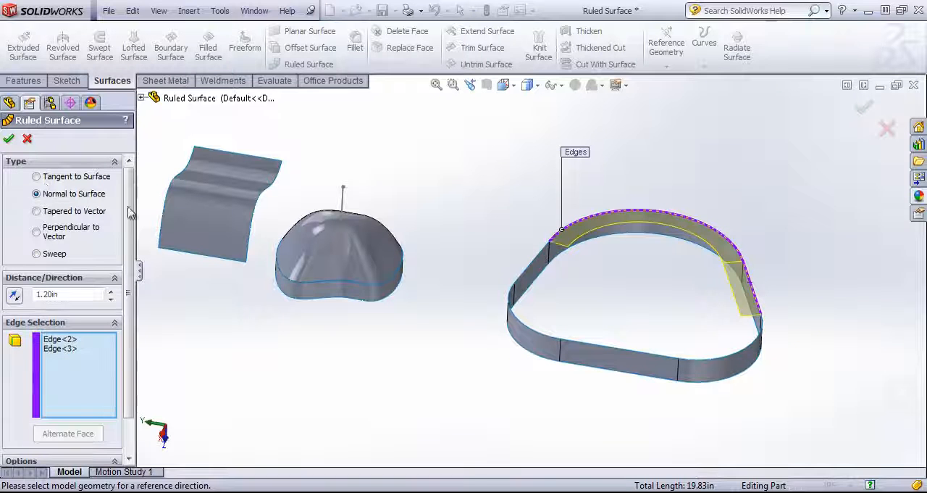
pyautogui.click(536, 261)
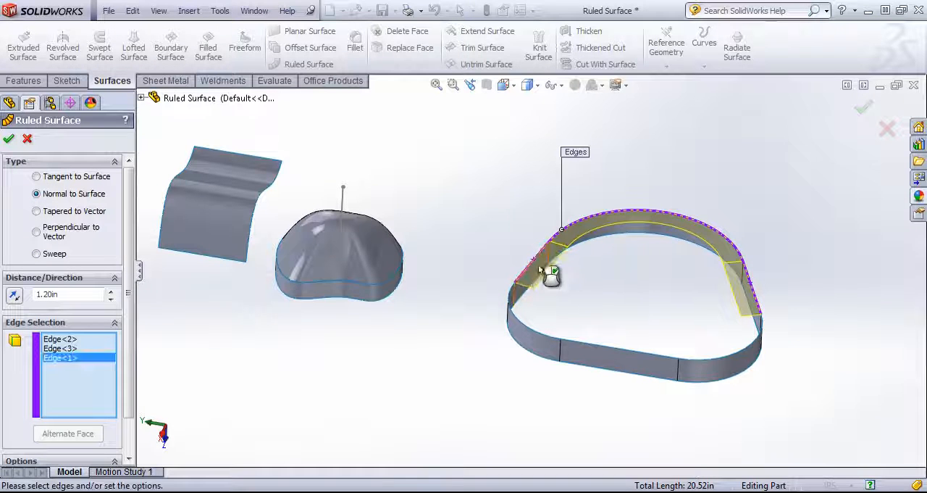
pyautogui.click(614, 348)
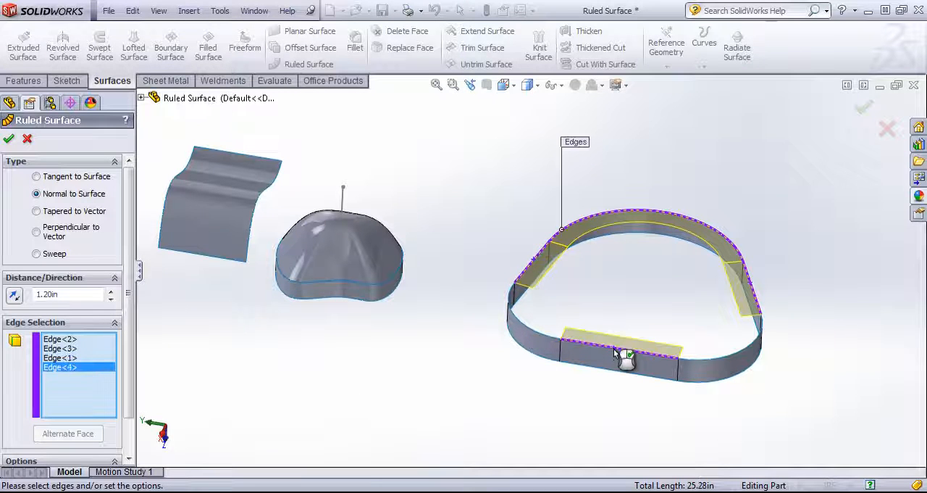
pyautogui.click(9, 140)
# Step: Start a 1.20 in Normal to Surface ruled surface on the wavy surface's front straight edge and the curved side edge facing the dome
pyautogui.moveTo(478, 255); pyautogui.dragTo(457, 181, button='middle')
pyautogui.click(312, 64)
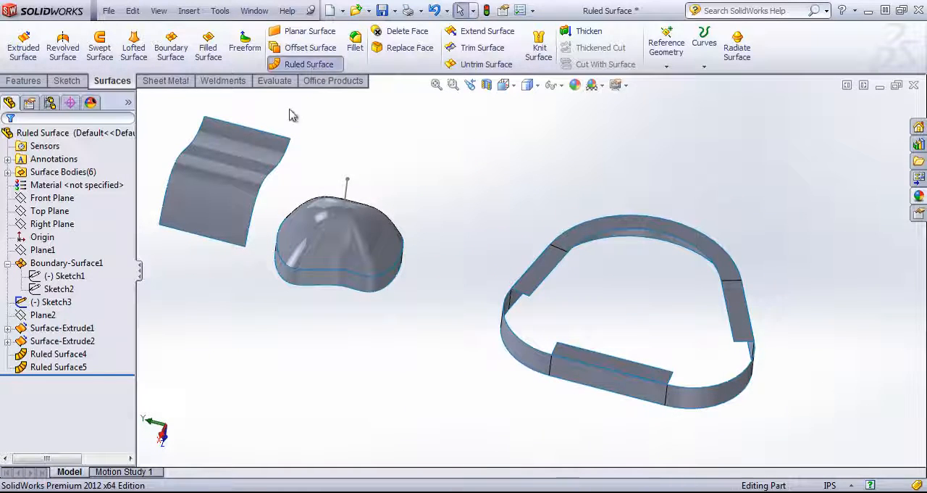
pyautogui.click(207, 239)
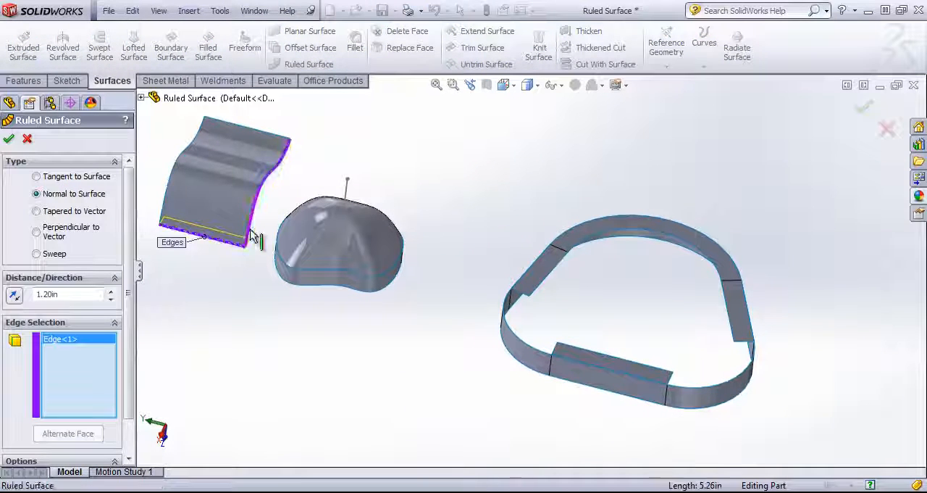
pyautogui.click(255, 239)
pyautogui.moveTo(255, 241); pyautogui.dragTo(234, 293, button='middle')
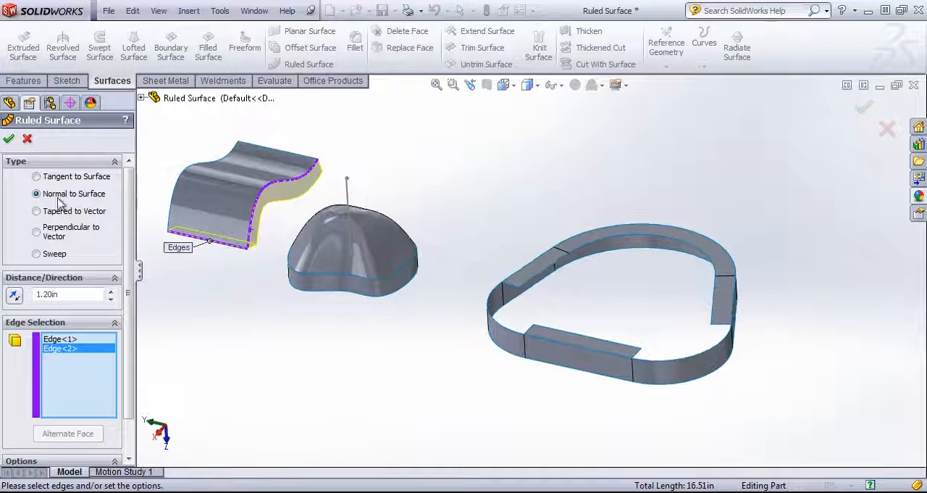
# Step: Change the type to Tangent to Surface, then remove the wavy surface's front straight edge from the selection and add it back
pyautogui.click(36, 176)
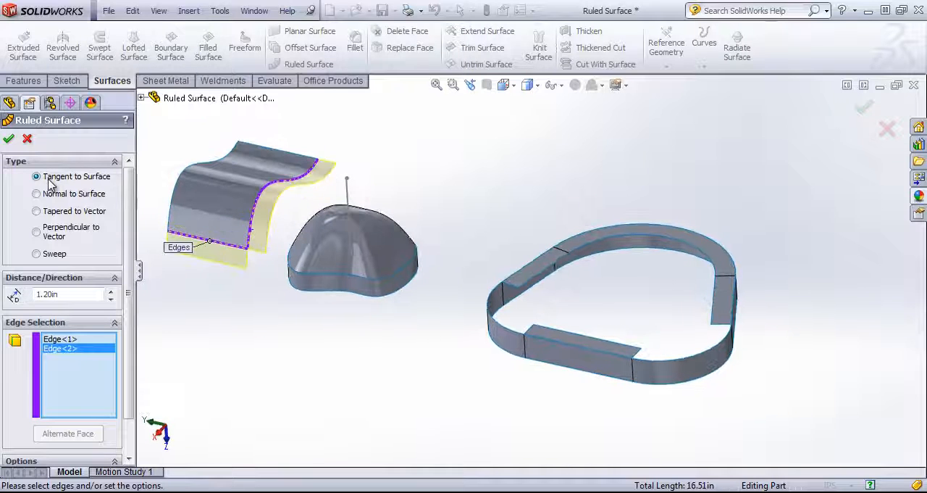
pyautogui.moveTo(246, 257); pyautogui.dragTo(226, 252, button='middle')
pyautogui.scroll(-2, 228, 252)
pyautogui.click(238, 240)
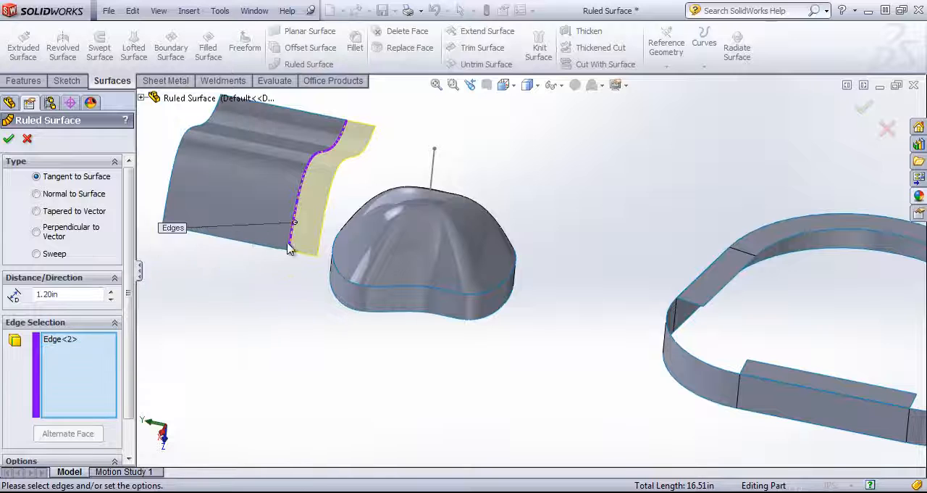
pyautogui.click(281, 249)
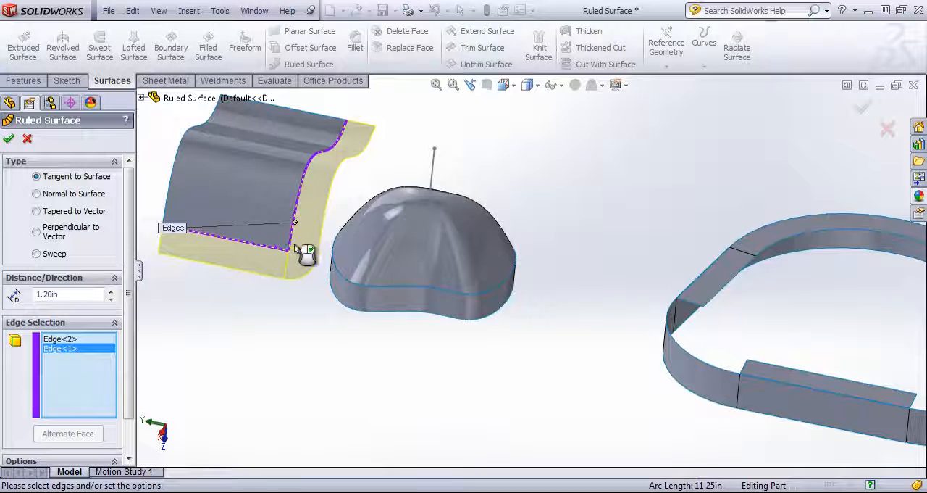
# Step: Add the wavy surface's other curved side edge and back straight edge, and create the 1.20 in tangent ruled surface
pyautogui.click(166, 221)
pyautogui.click(272, 107)
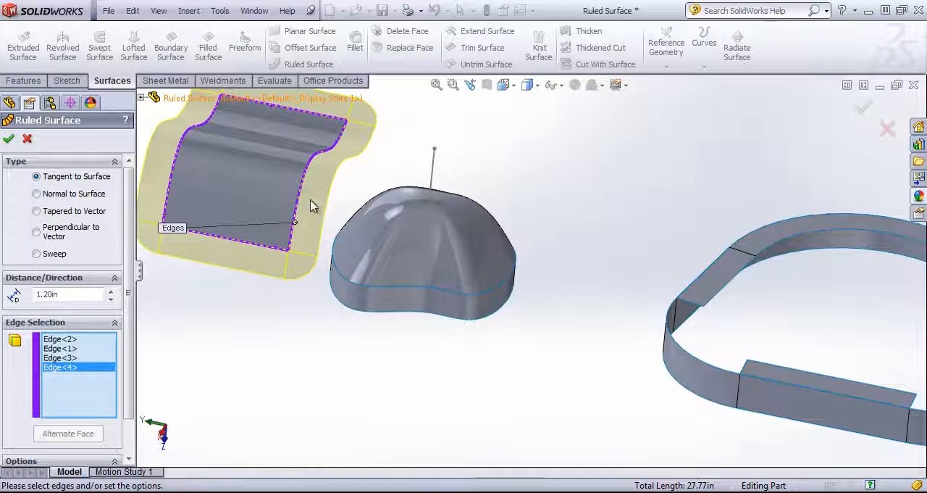
pyautogui.scroll(2, 311, 201)
pyautogui.scroll(-2, 350, 134)
pyautogui.click(10, 139)
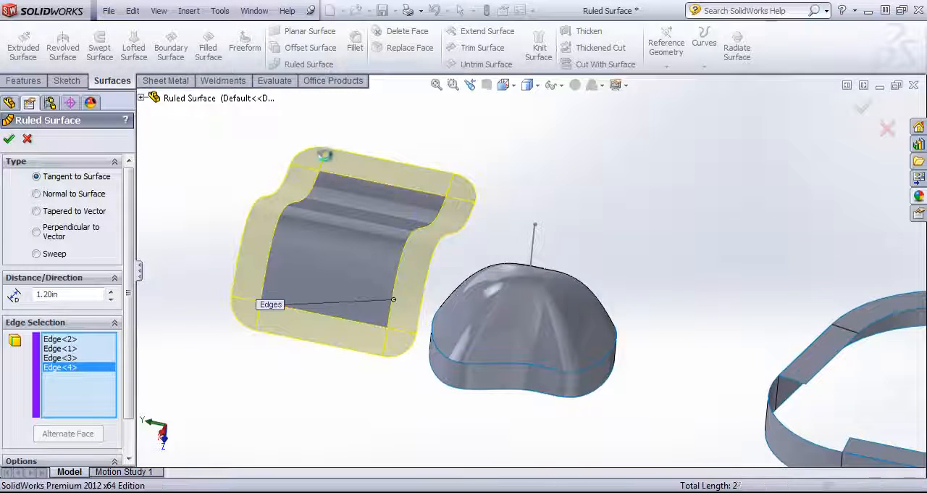
# Step: Delete the ruled surface from the ring's upper edges
pyautogui.middleClick(475, 196)
pyautogui.moveTo(477, 197)
pyautogui.mouseDown(button='middle')
pyautogui.moveTo(435, 205)
pyautogui.moveTo(475, 201)
pyautogui.mouseUp(button='middle')
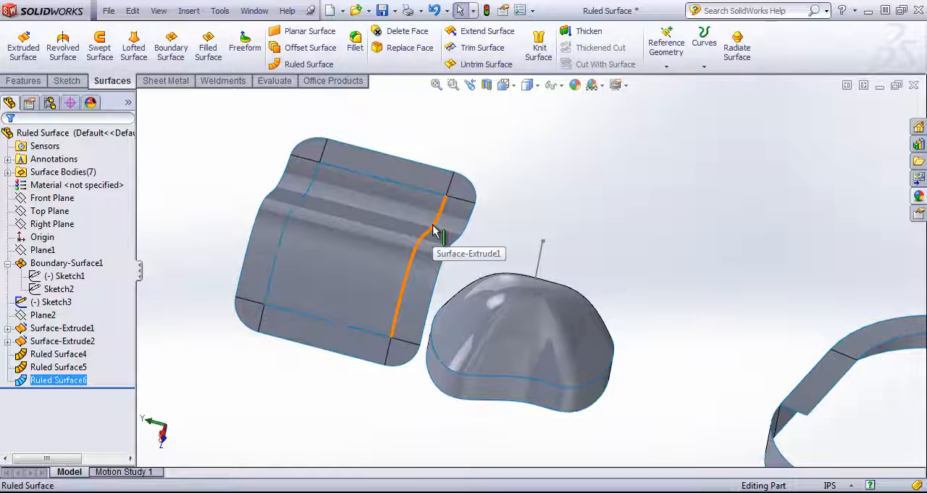
pyautogui.scroll(4, 652, 283)
pyautogui.moveTo(678, 326); pyautogui.dragTo(739, 328, button='middle')
pyautogui.scroll(-3, 739, 328)
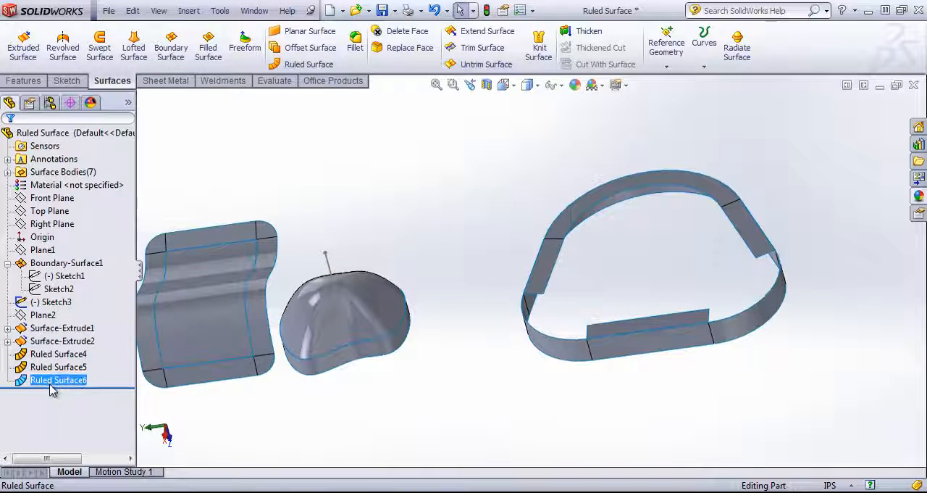
pyautogui.rightClick(50, 387)
pyautogui.click(31, 371)
pyautogui.rightClick(31, 371)
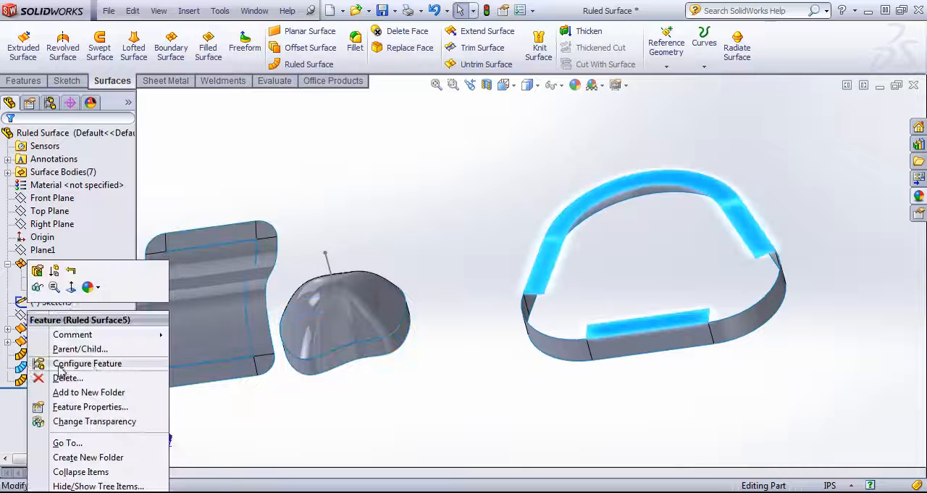
pyautogui.click(62, 378)
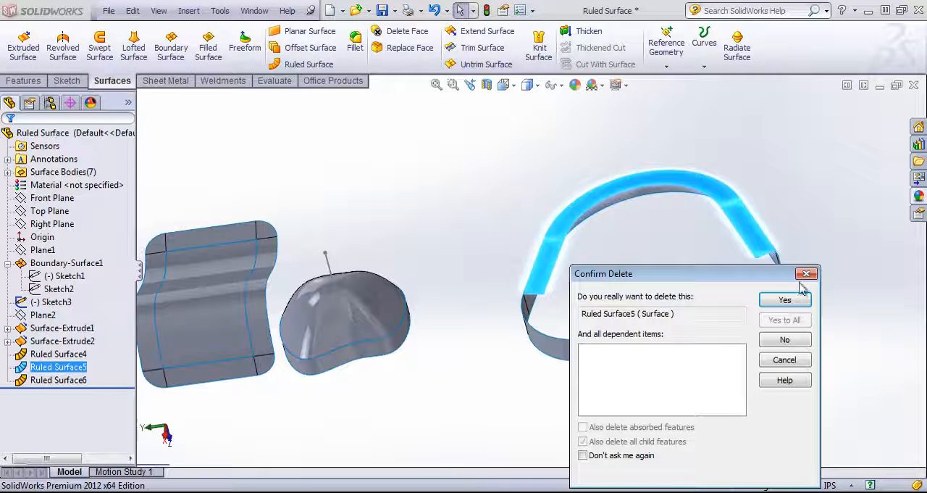
pyautogui.click(791, 301)
# Step: Start a Radiate Surface on the ring's upper back arc and the two straight upper edges adjoining it
pyautogui.moveTo(728, 232); pyautogui.dragTo(694, 207, button='middle')
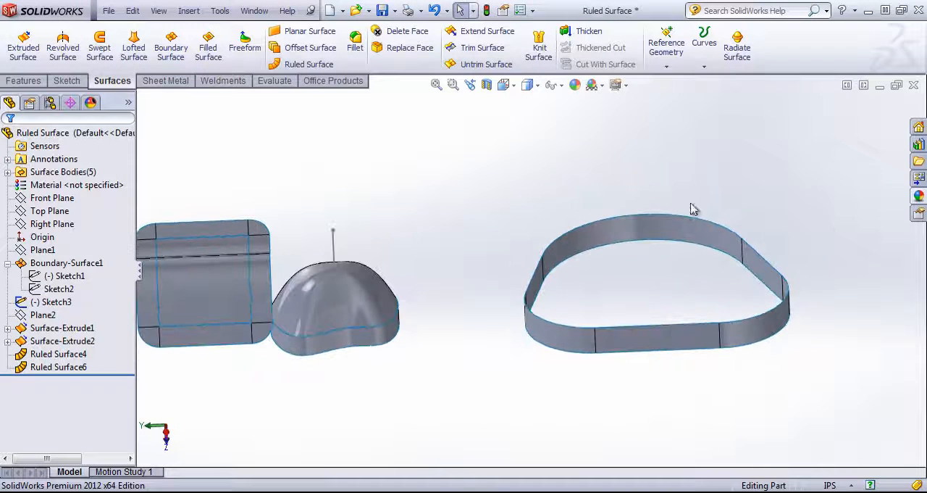
pyautogui.click(737, 51)
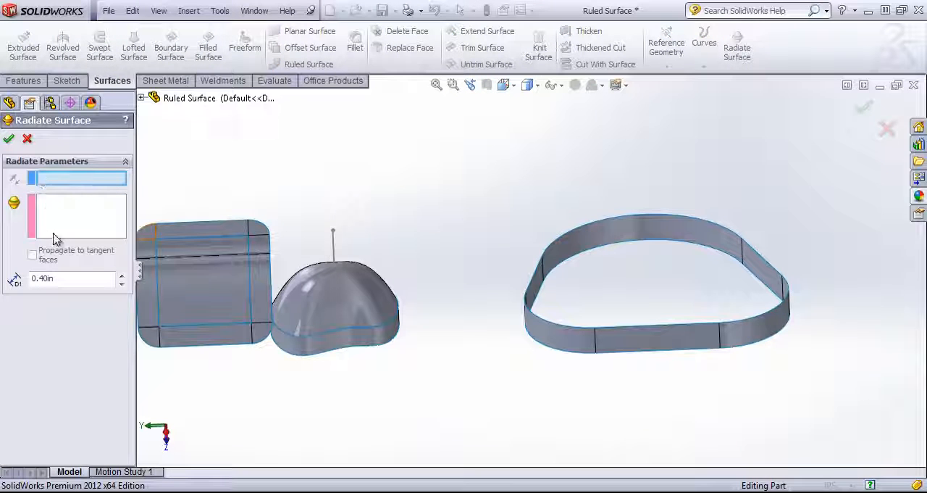
pyautogui.click(61, 213)
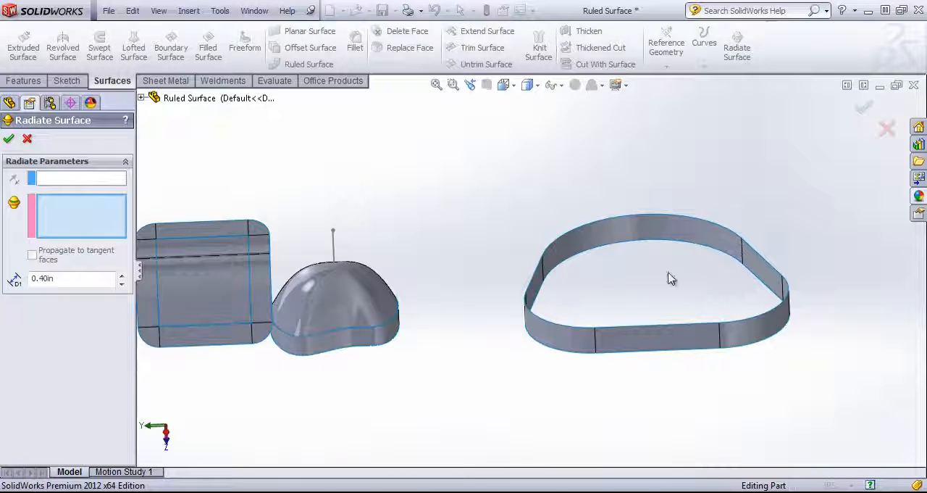
pyautogui.click(543, 274)
pyautogui.click(556, 244)
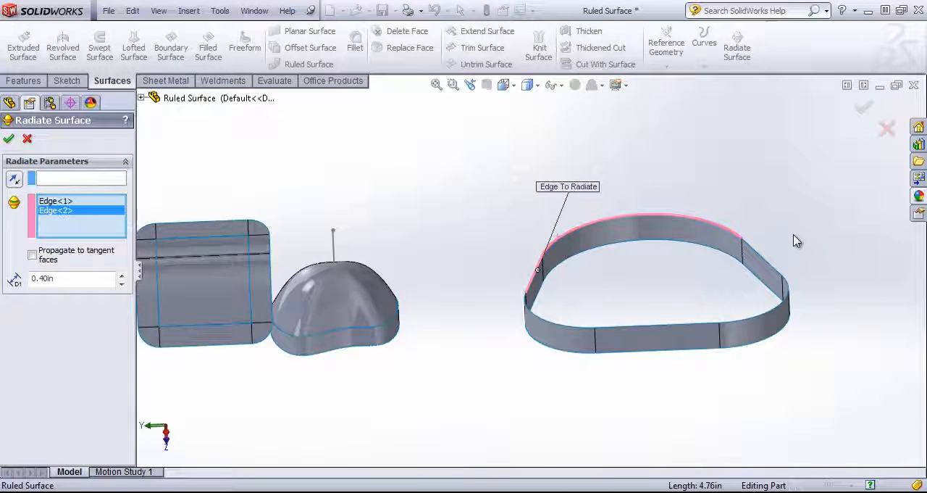
pyautogui.click(763, 260)
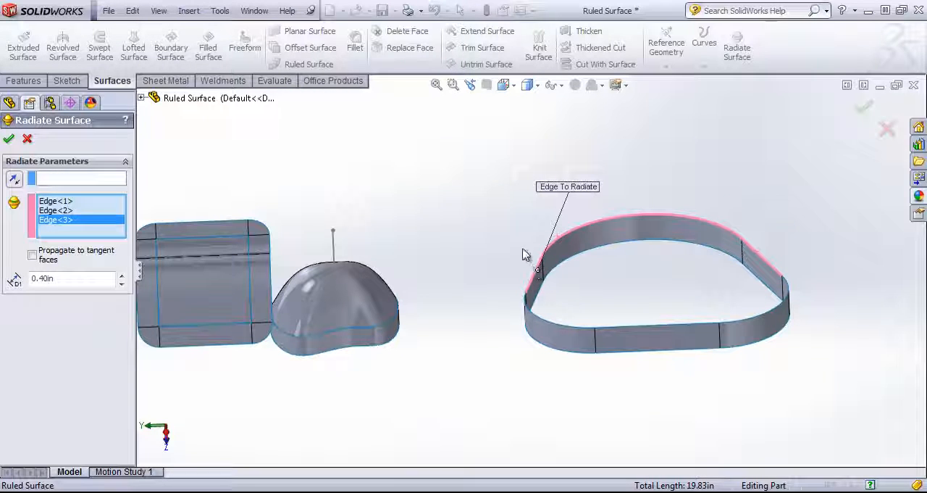
# Step: Set the Top Plane as the radiate direction reference and create the radiate surface with a 0.40 in distance
pyautogui.click(88, 181)
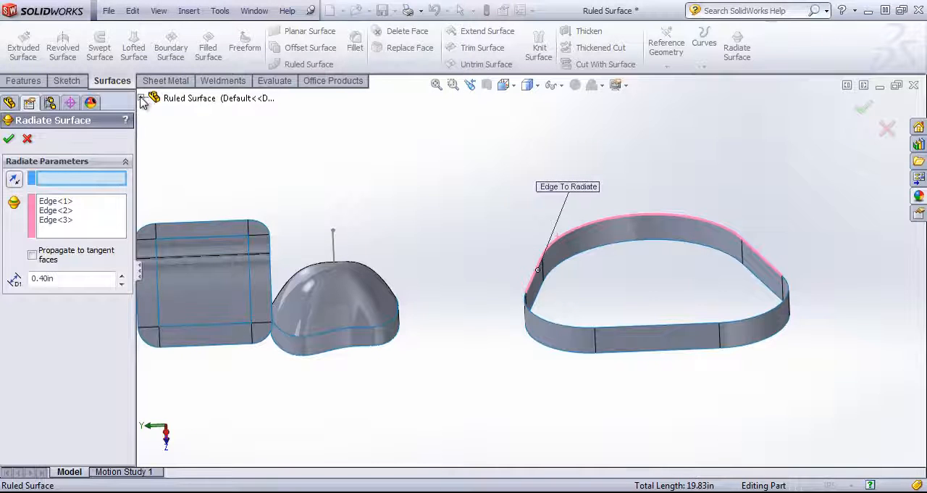
pyautogui.click(142, 99)
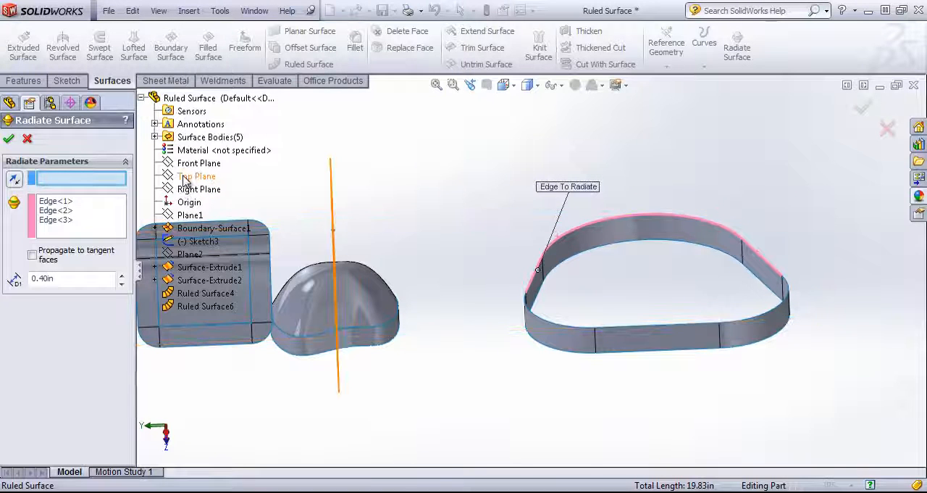
pyautogui.click(189, 176)
pyautogui.scroll(2, 352, 238)
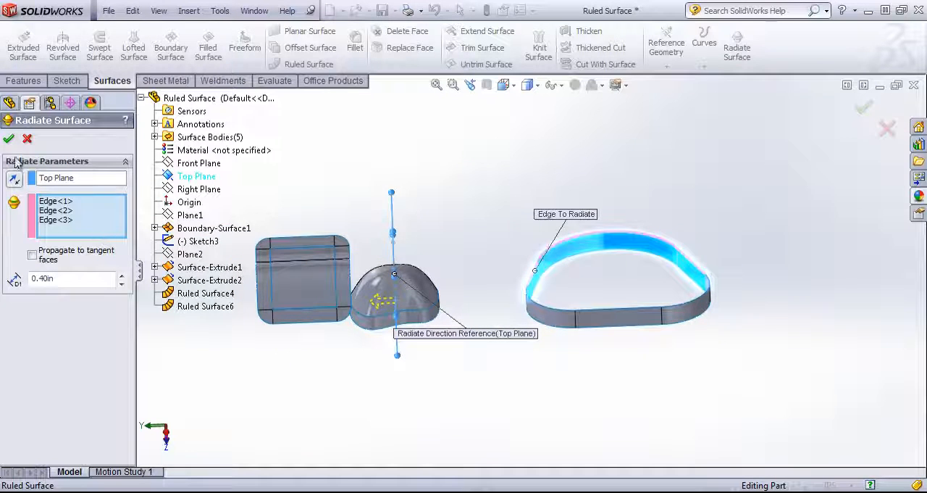
pyautogui.click(9, 141)
# Step: Delete the radiate surface from the ring's upper edges
pyautogui.moveTo(517, 271); pyautogui.dragTo(563, 275, button='middle')
pyautogui.scroll(-4, 563, 275)
pyautogui.middleClick(497, 274)
pyautogui.moveTo(497, 273); pyautogui.dragTo(521, 269, button='middle')
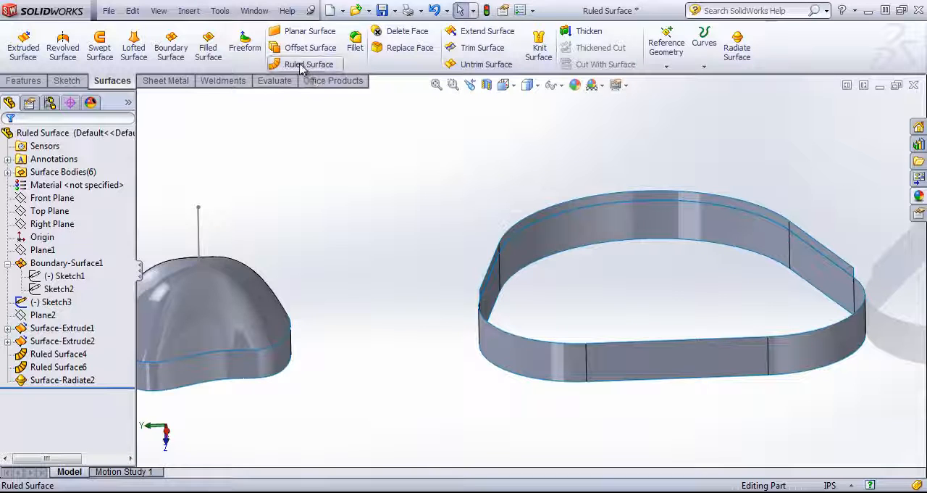
pyautogui.click(69, 381)
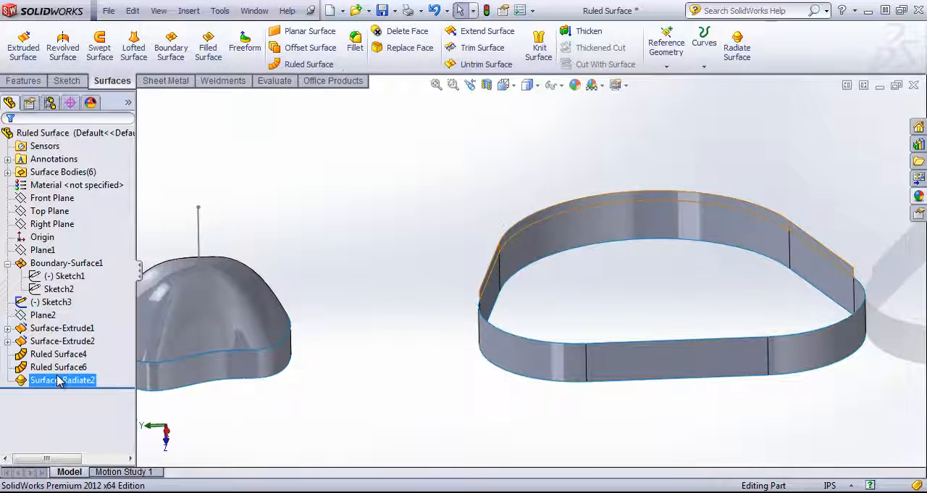
pyautogui.rightClick(59, 381)
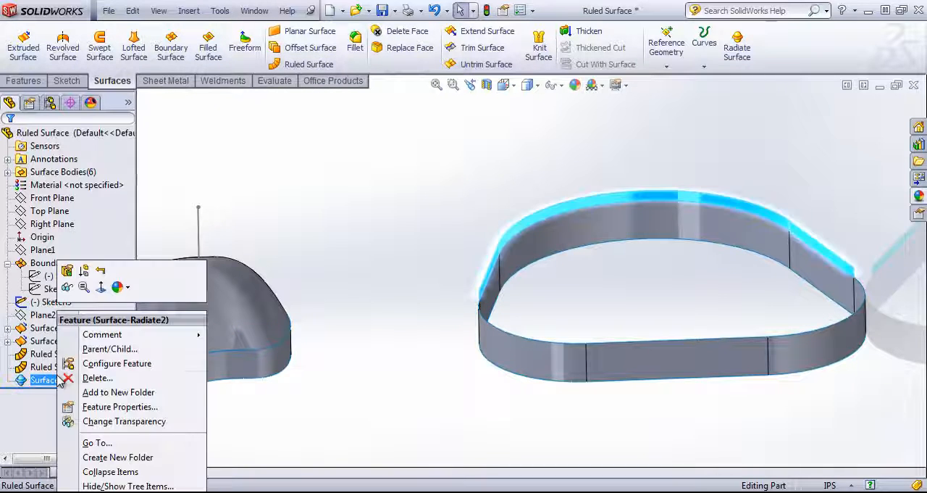
pyautogui.click(96, 378)
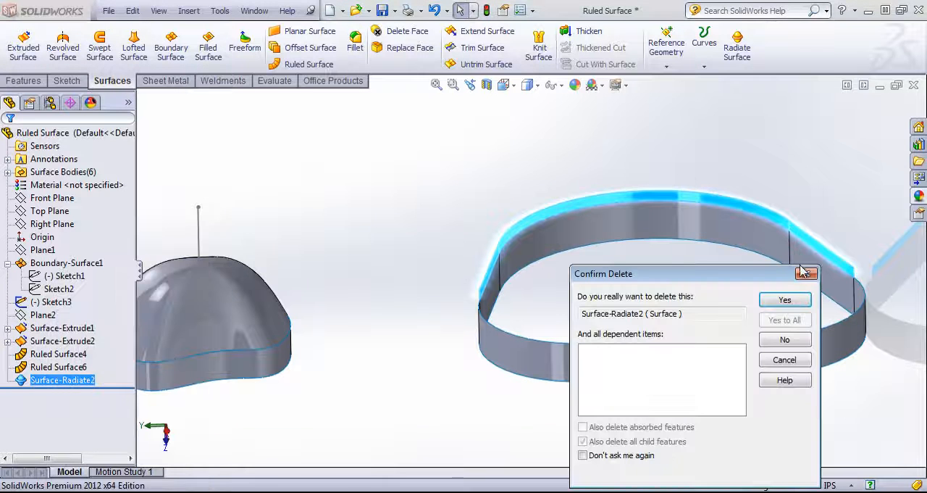
pyautogui.click(786, 300)
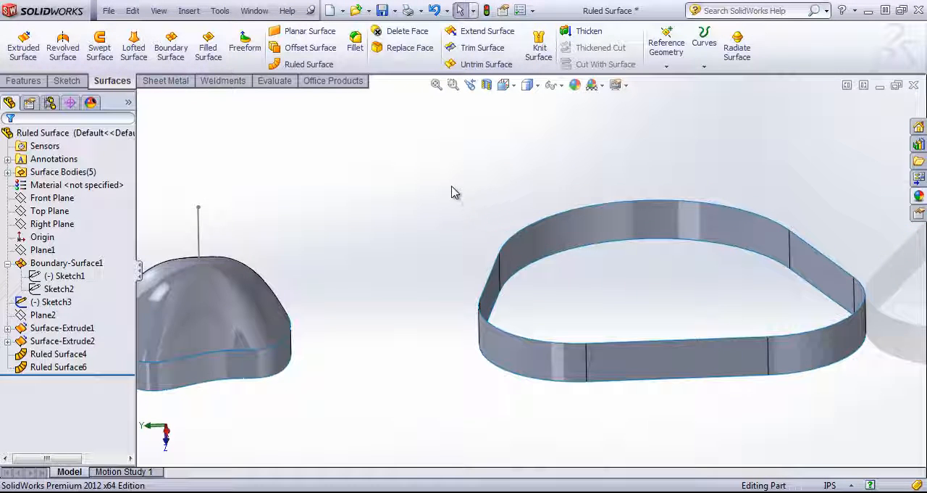
pyautogui.scroll(4, 377, 209)
pyautogui.moveTo(286, 263); pyautogui.dragTo(386, 297, button='middle')
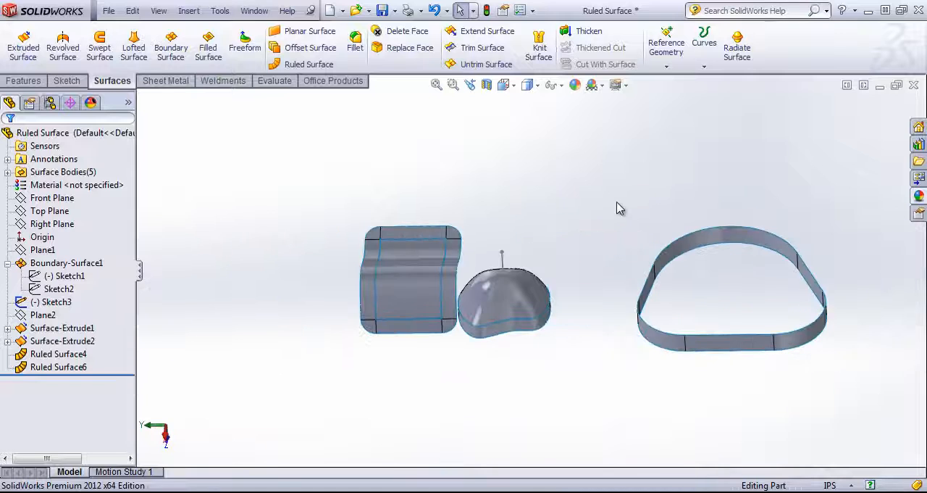